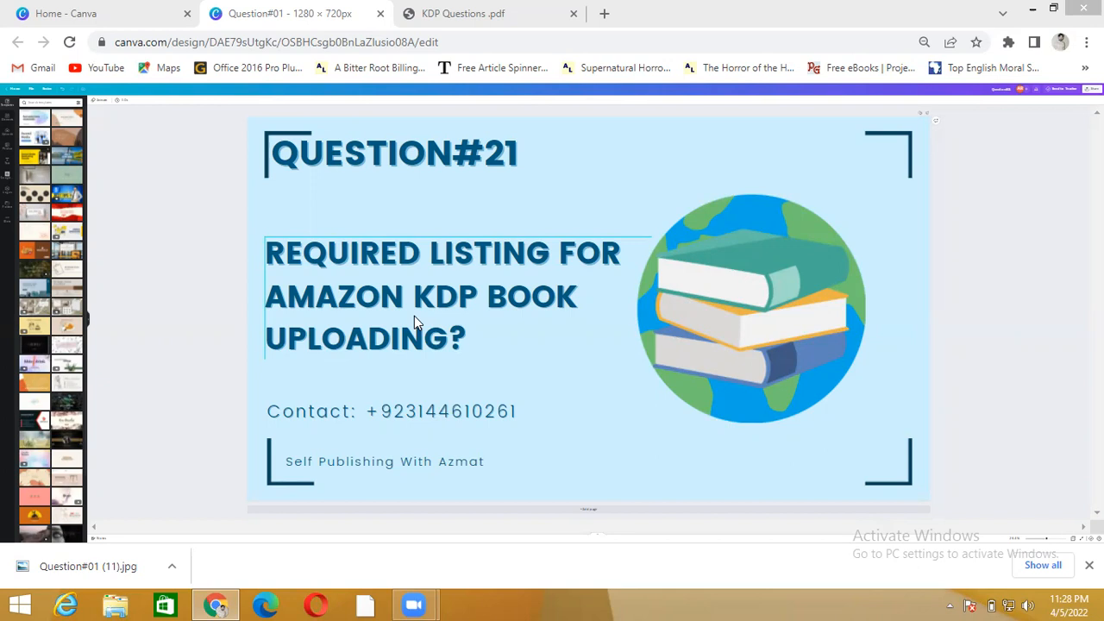
Step: Open kdp.amazon.com in a new Chrome tab and go to the KDP Bookshelf
click(604, 14)
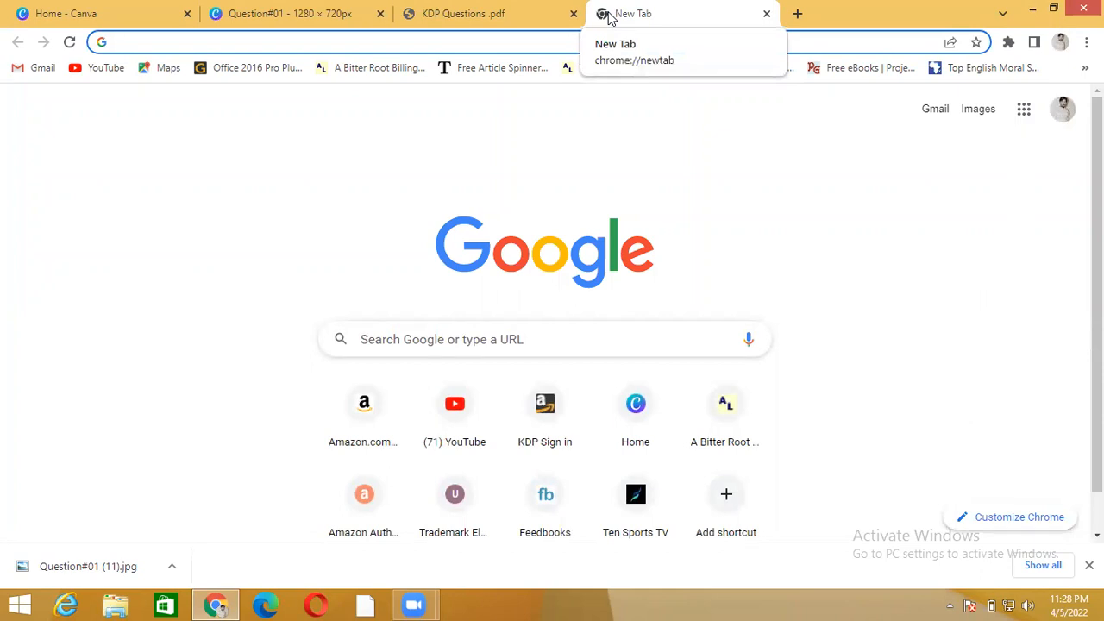
text(k)
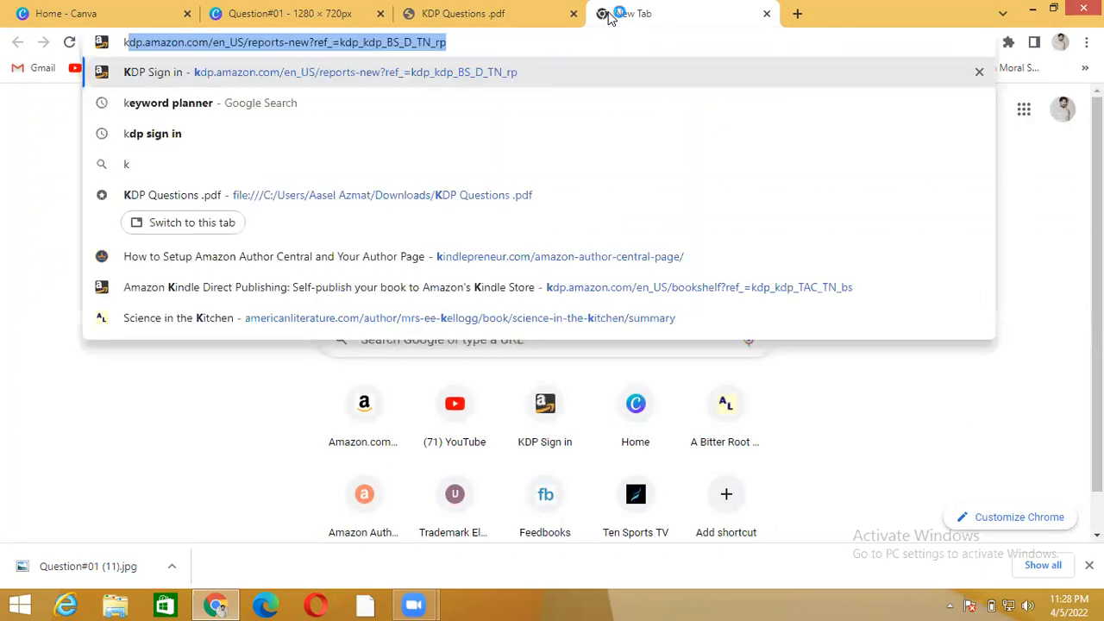
key(Return)
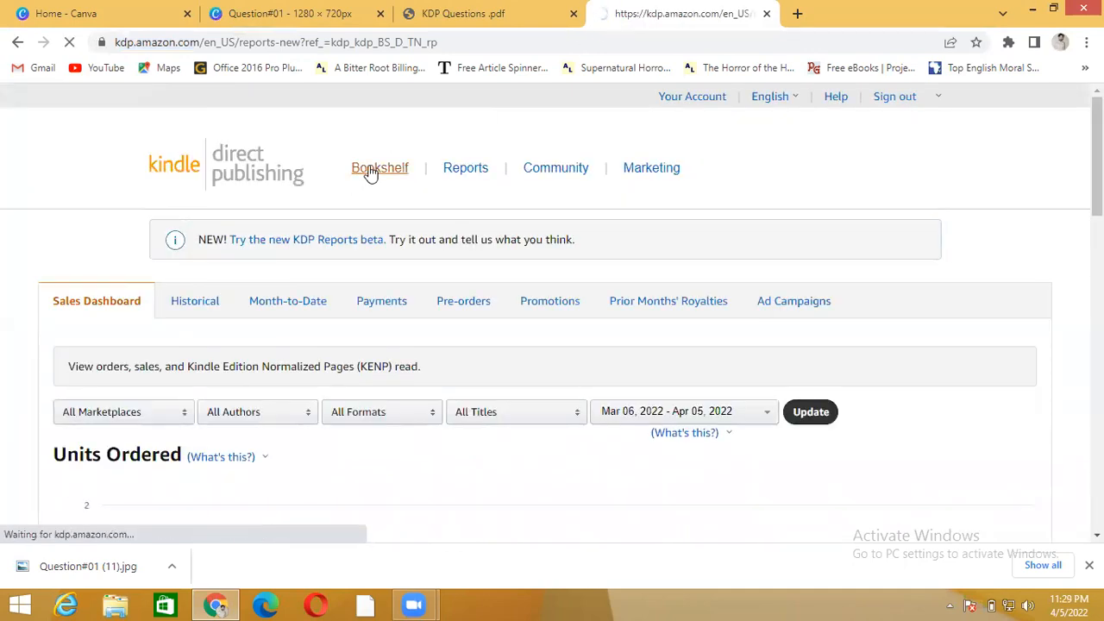
click(370, 171)
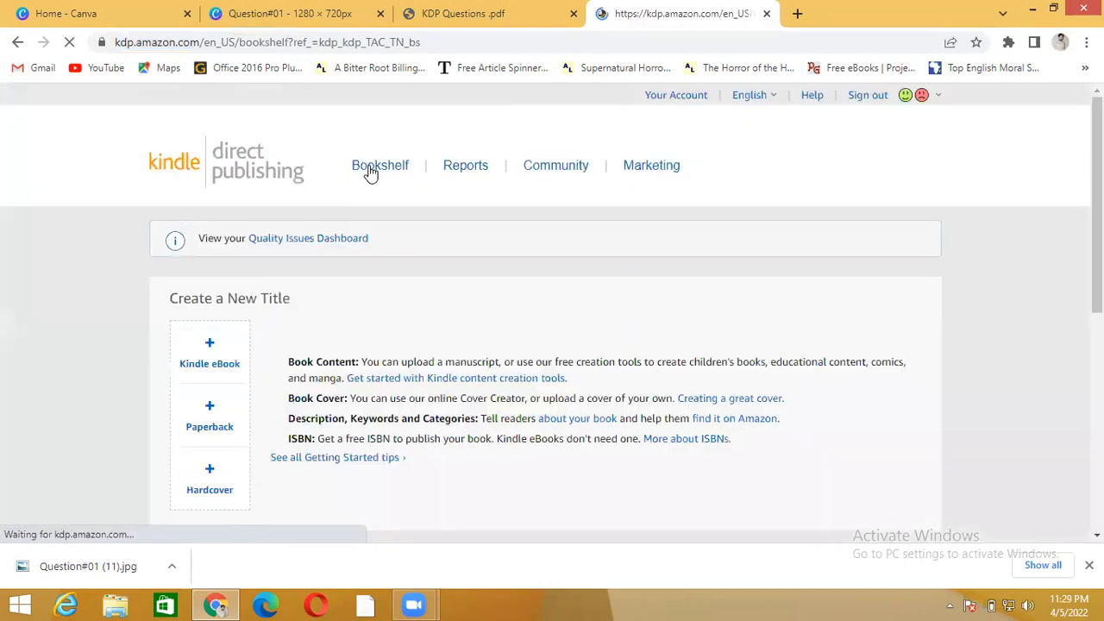
Step: Create a new Kindle eBook, keep English as its language, and enter the book title
click(208, 351)
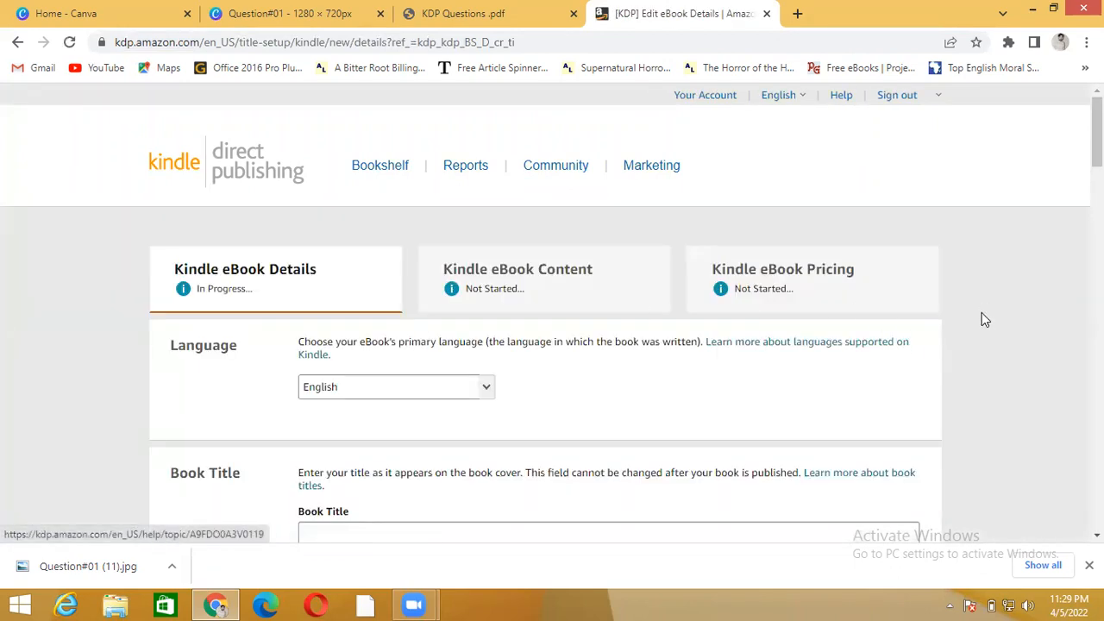
scroll(984, 313, down, 1)
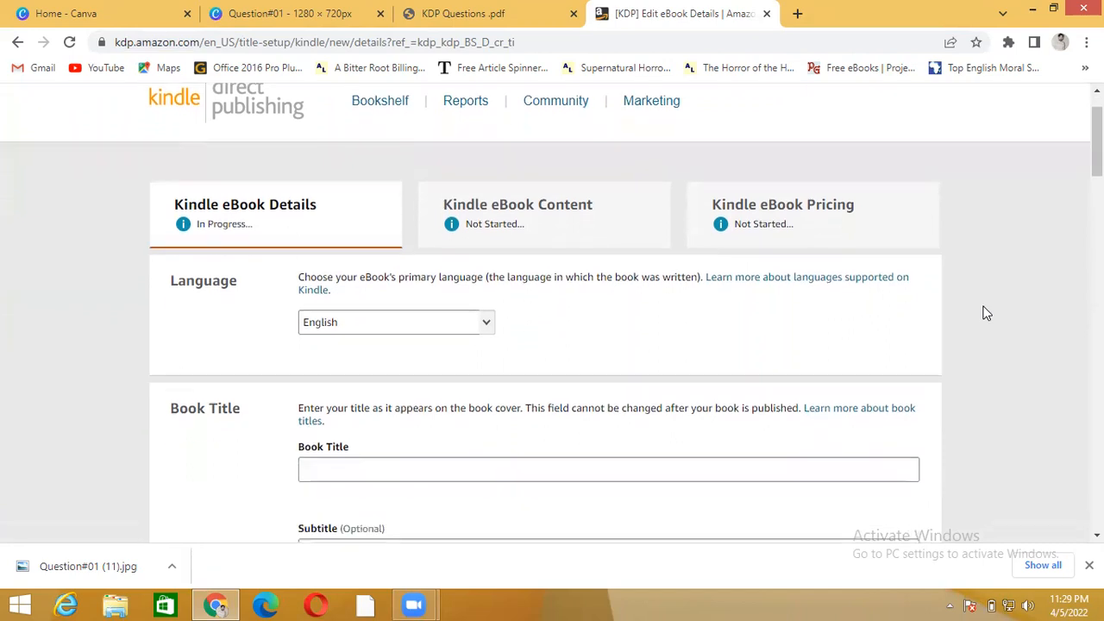
scroll(987, 313, up, 1)
scroll(987, 314, down, 3)
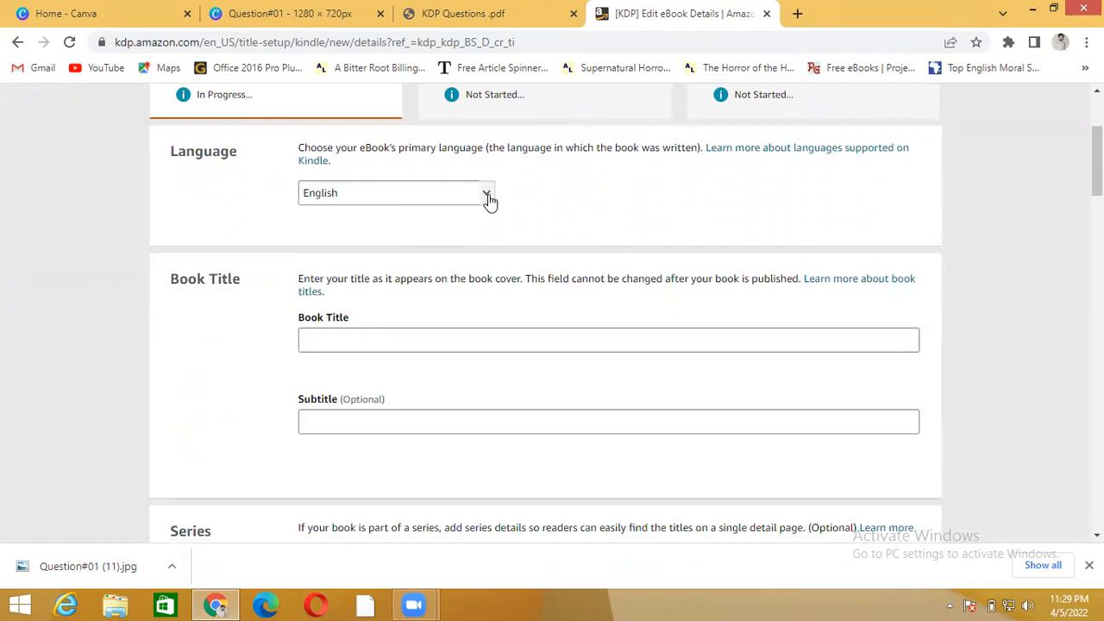
click(486, 195)
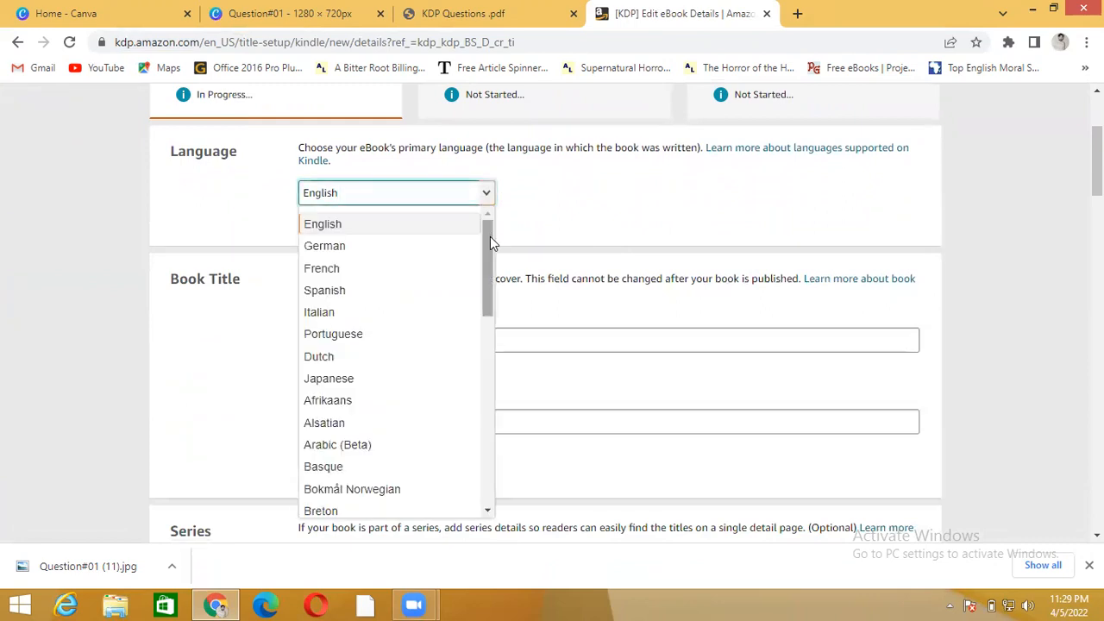
mouse_move(488, 239)
mouse_down()
mouse_move(495, 461)
mouse_move(490, 218)
mouse_up()
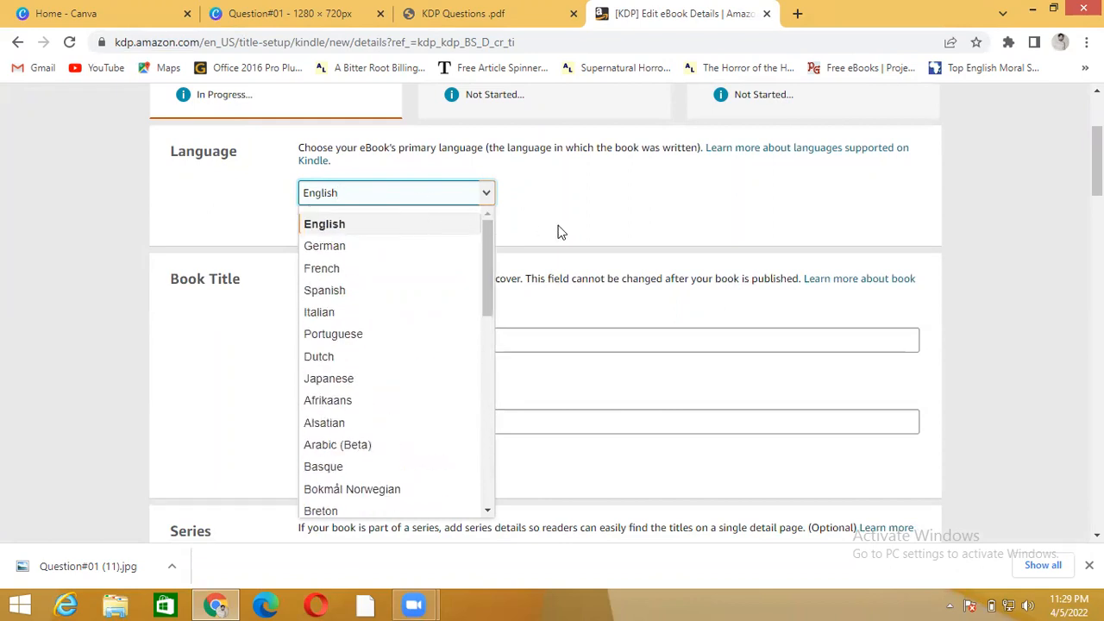
click(588, 219)
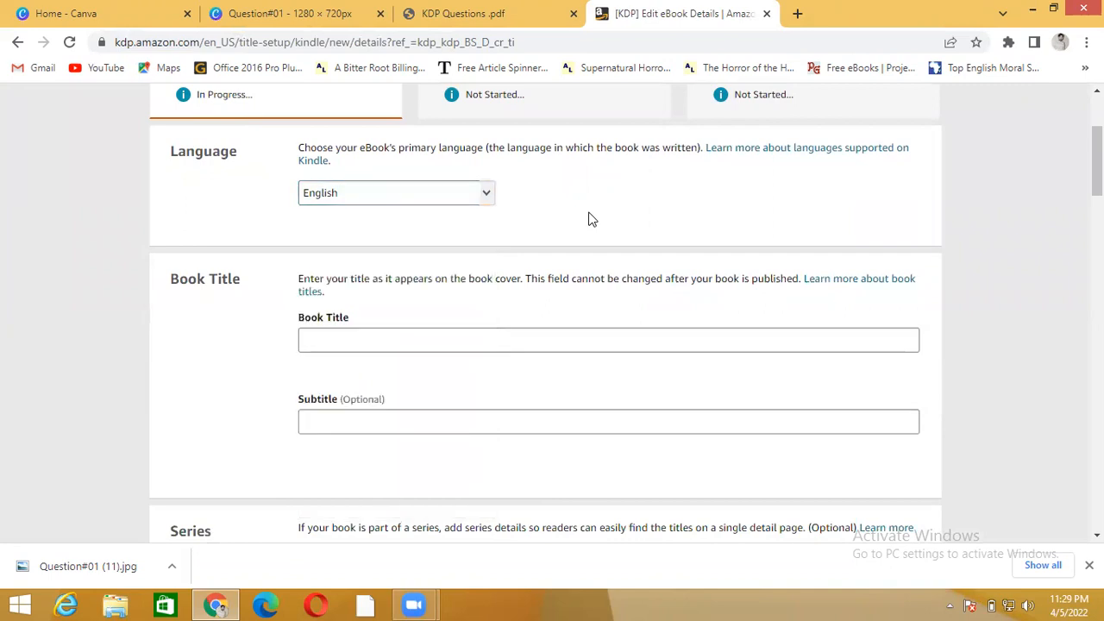
click(416, 344)
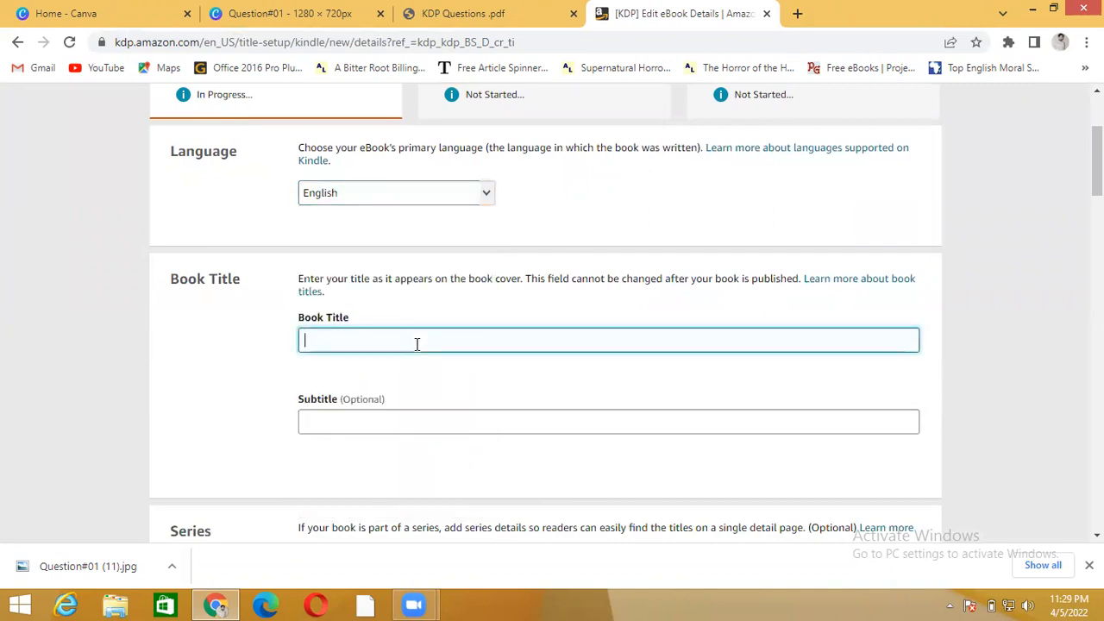
text(az)
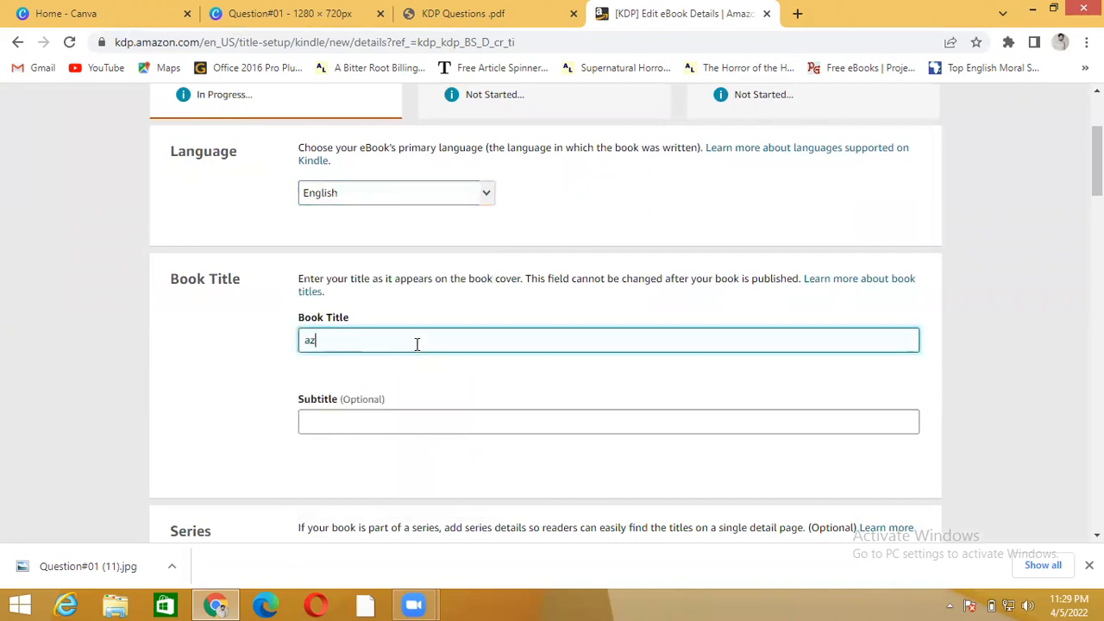
text(mat hussain tahir)
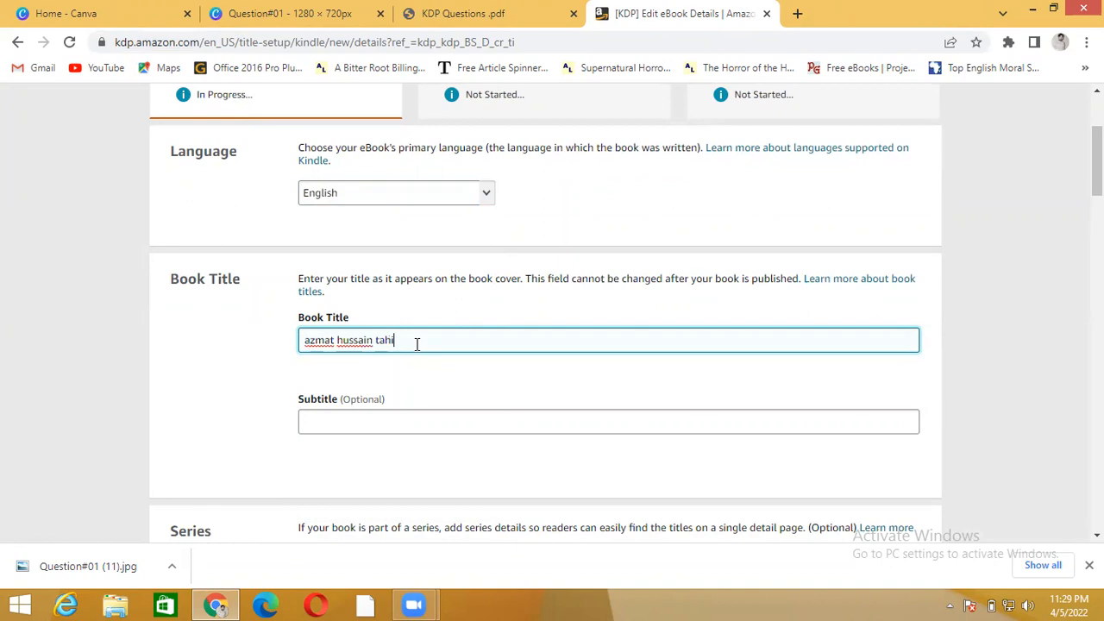
Step: Enter the primary author's first name and last name in the Author fields
click(130, 325)
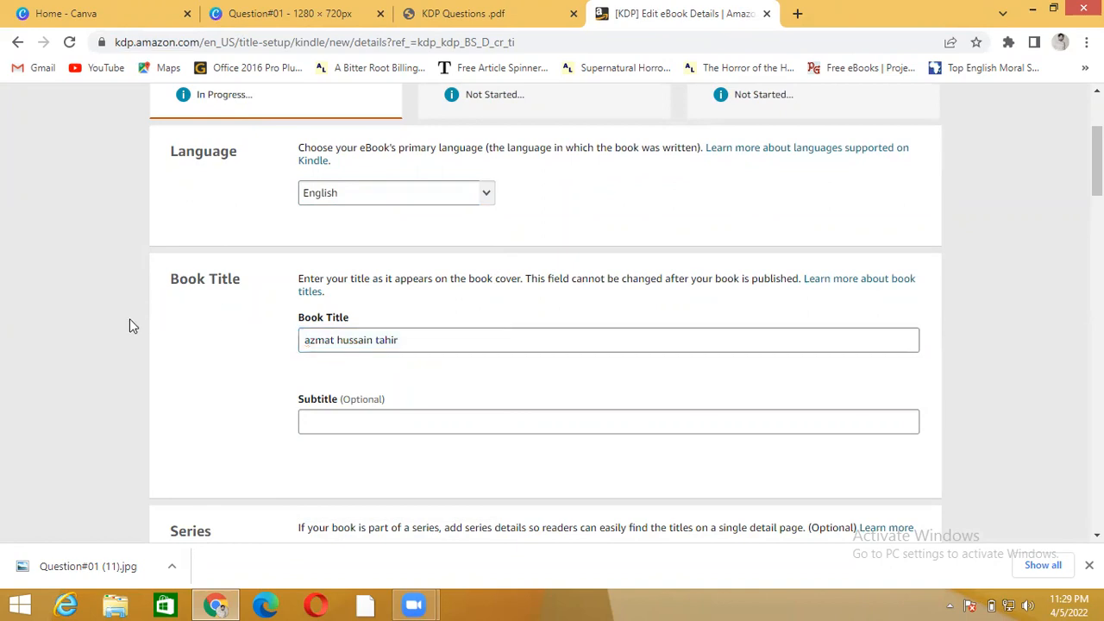
scroll(129, 325, down, 1)
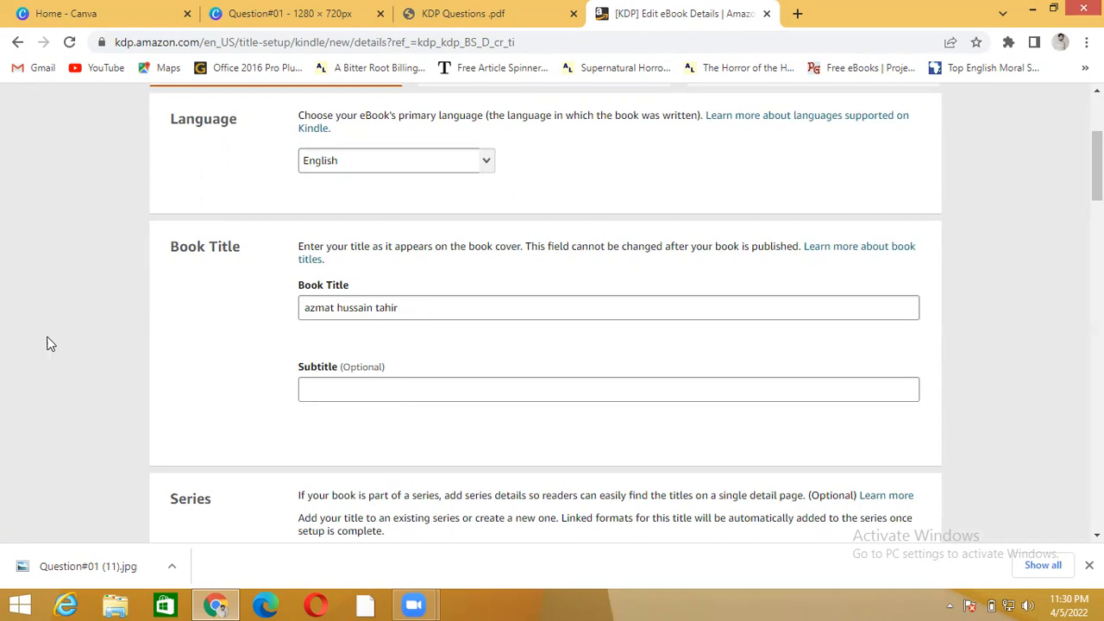
scroll(77, 356, down, 3)
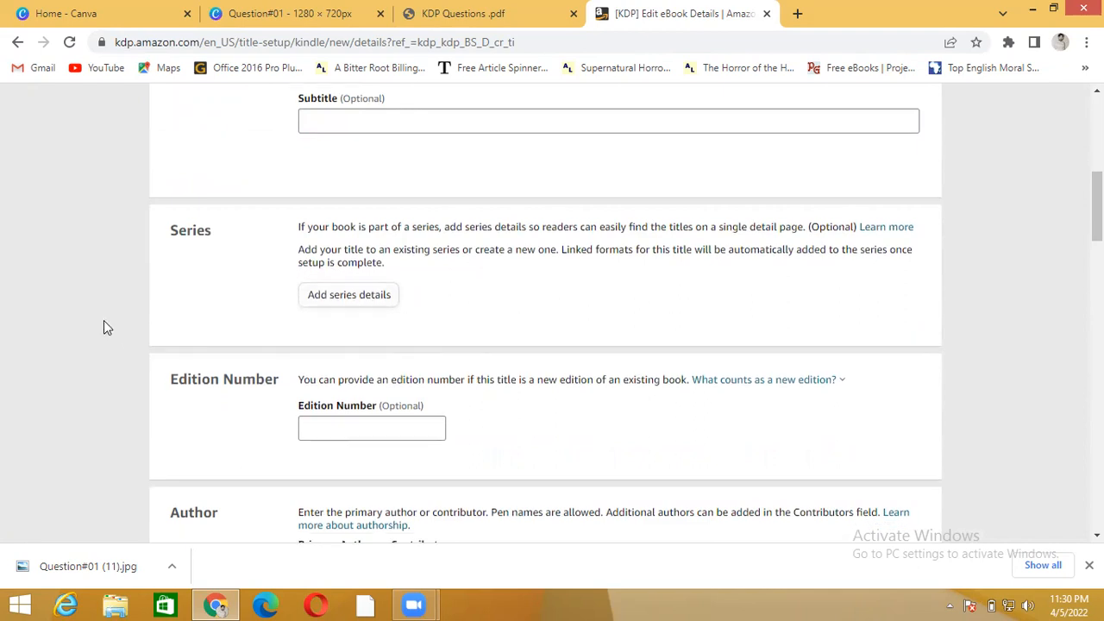
scroll(103, 321, down, 1)
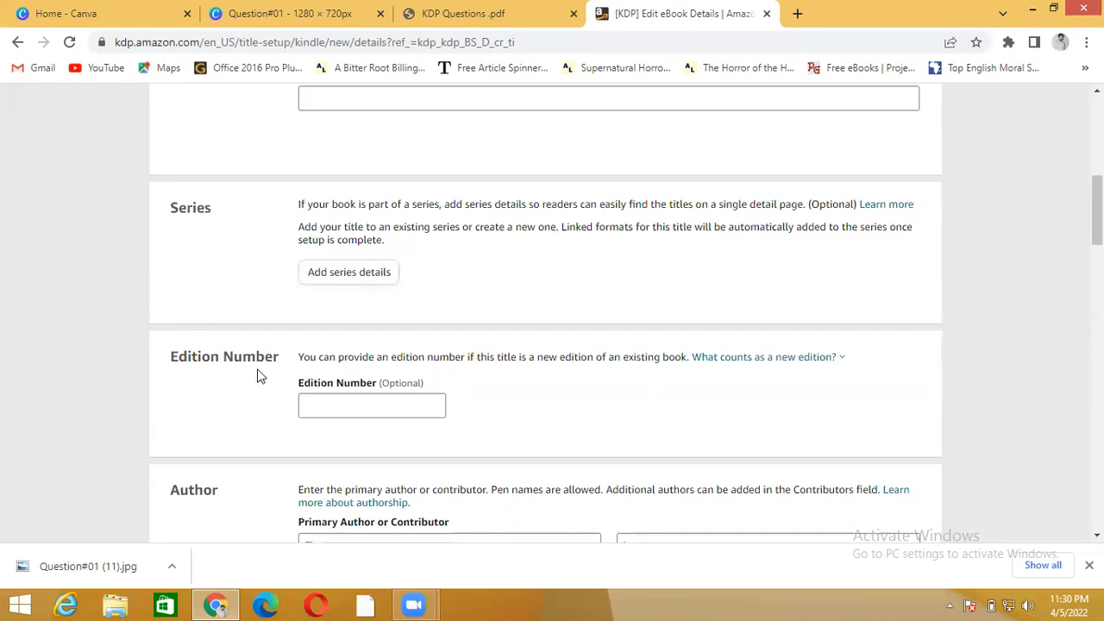
scroll(81, 388, down, 7)
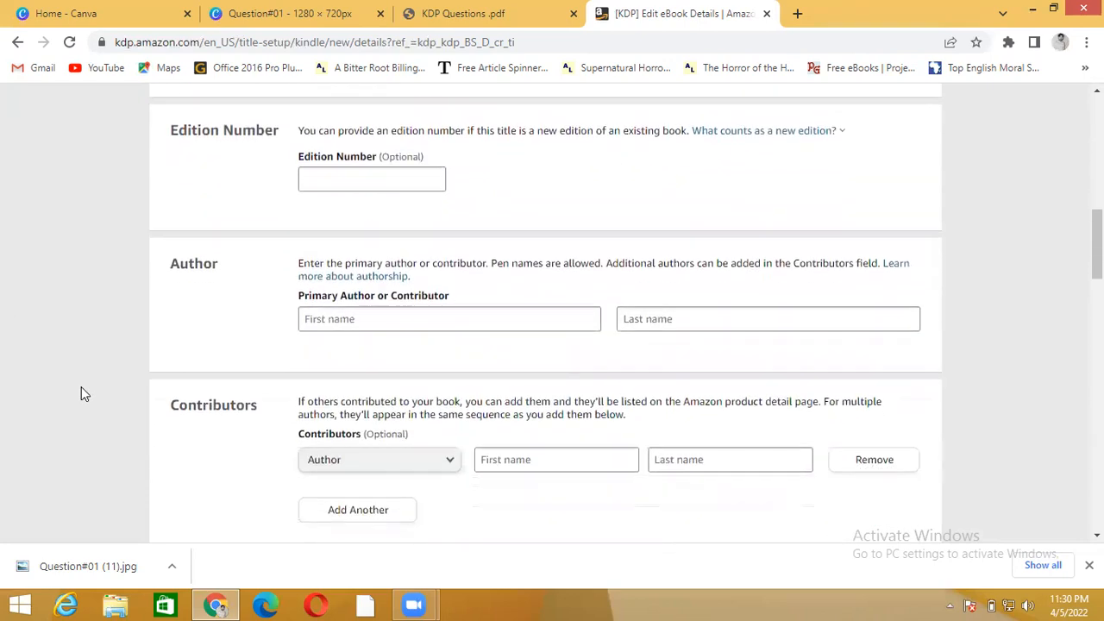
click(472, 321)
text(Azmat)
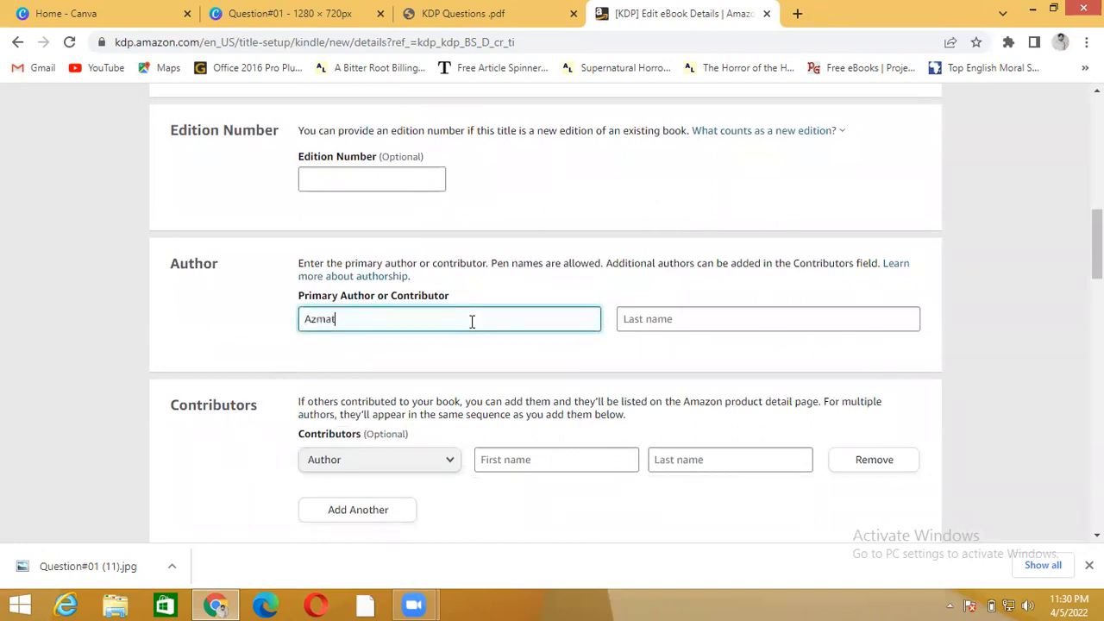
click(747, 322)
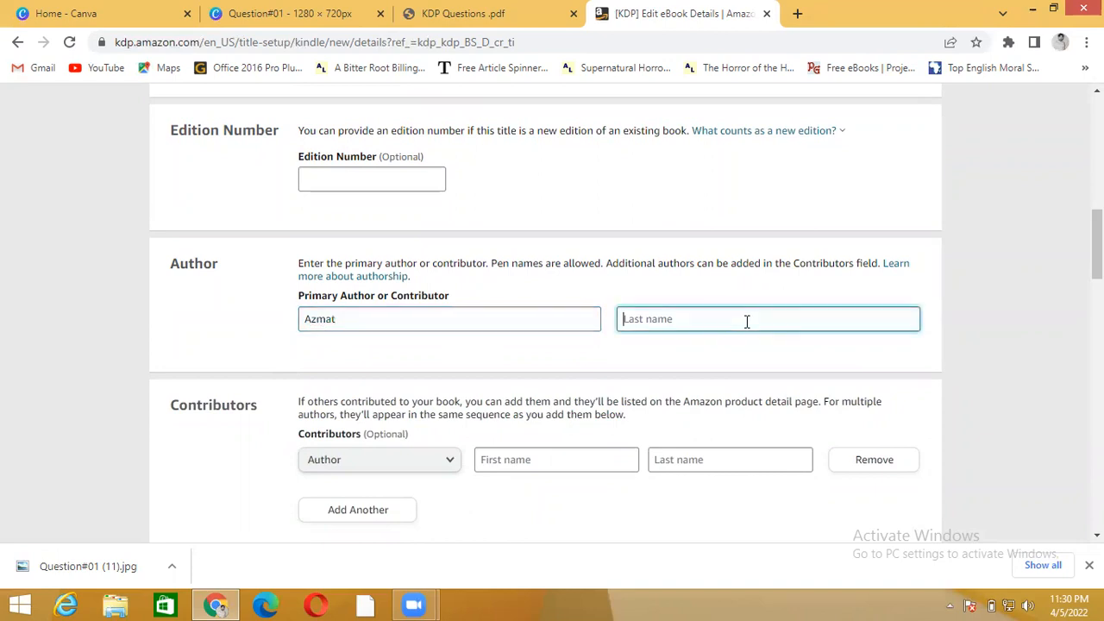
text(Hussain)
click(990, 357)
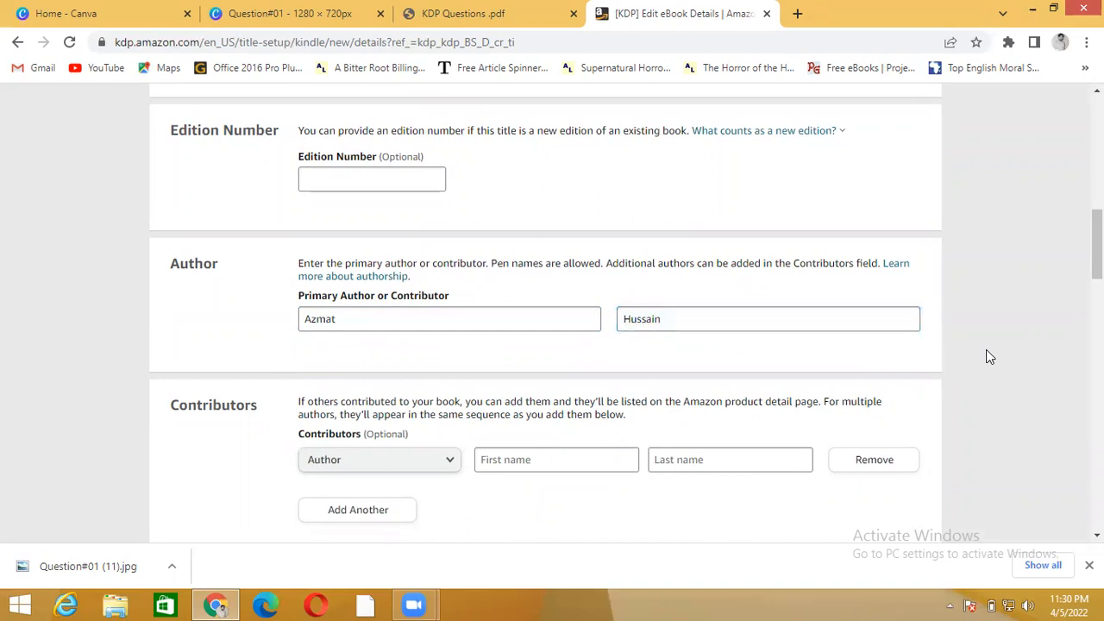
scroll(989, 354, down, 2)
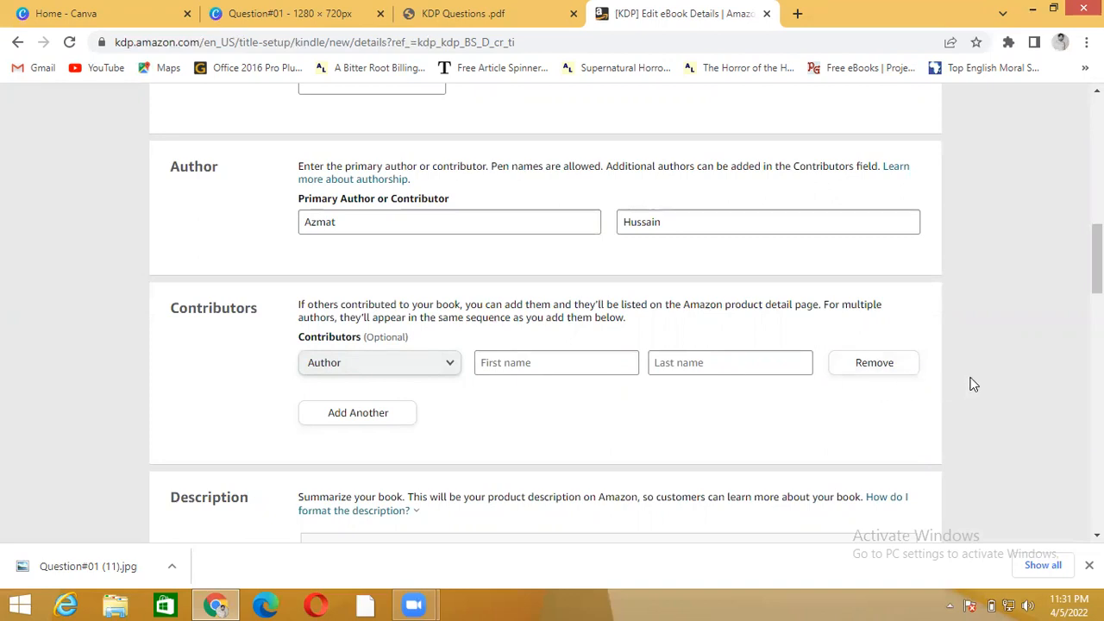
scroll(973, 384, down, 4)
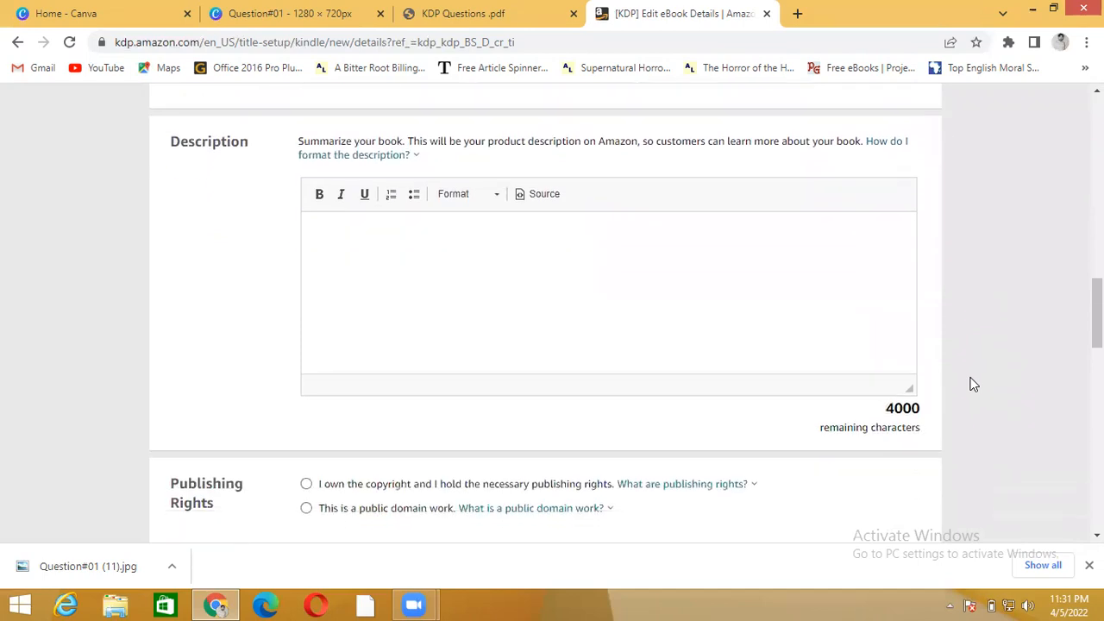
Step: Write 'Short Story novel' as the book description
click(396, 272)
text(Sho)
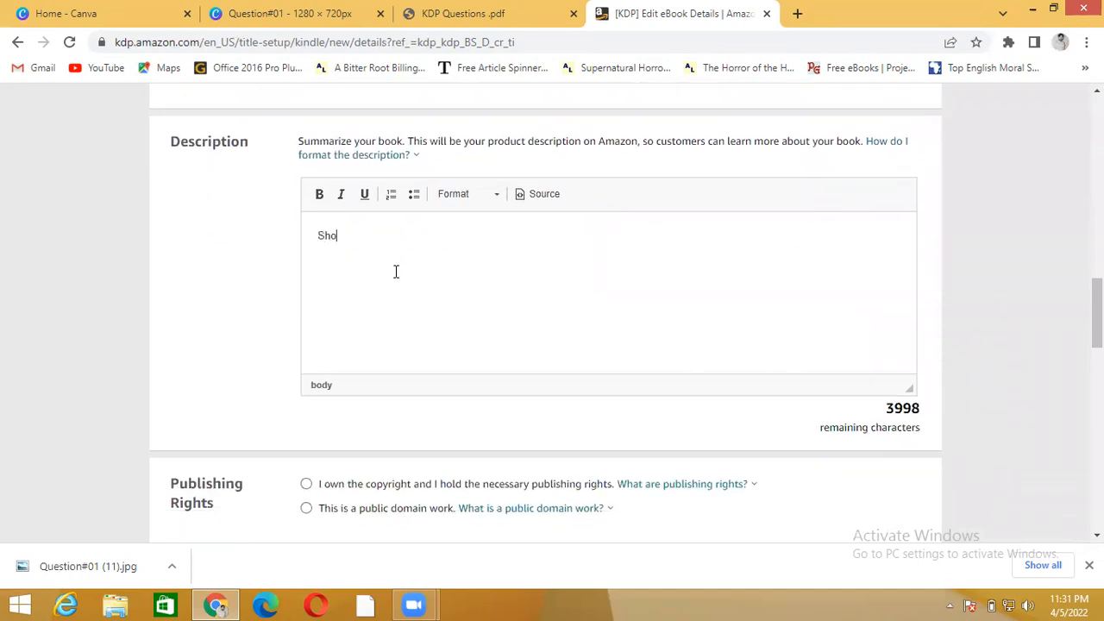
text(rt Story novel)
scroll(1004, 356, down, 1)
scroll(1004, 356, down, 2)
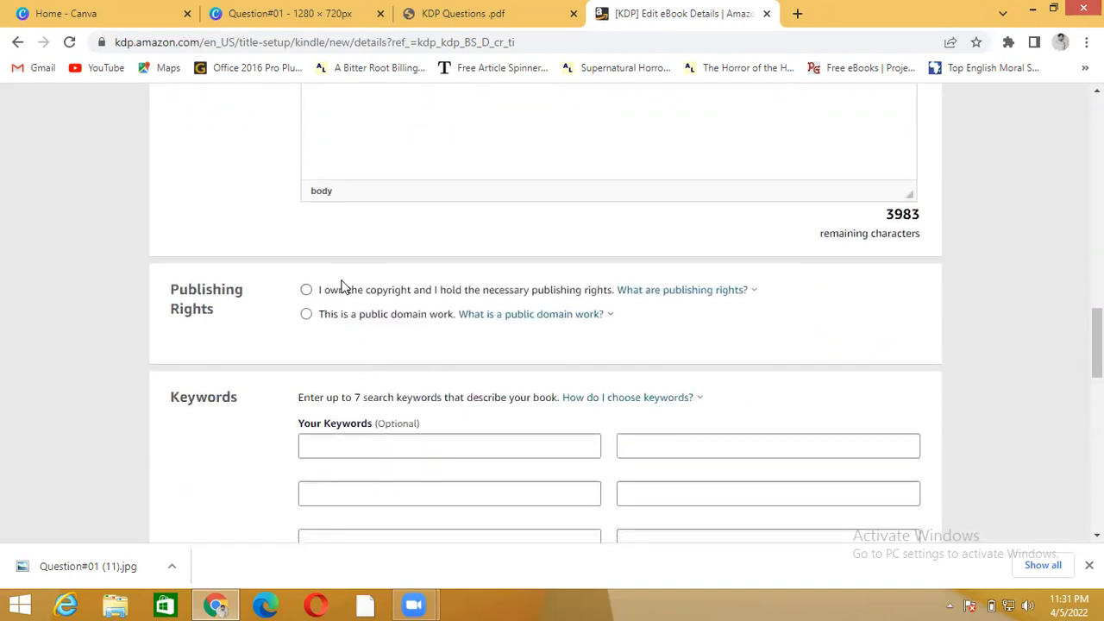
Step: Set publishing rights to 'I own the copyright'
click(307, 292)
click(307, 316)
click(306, 291)
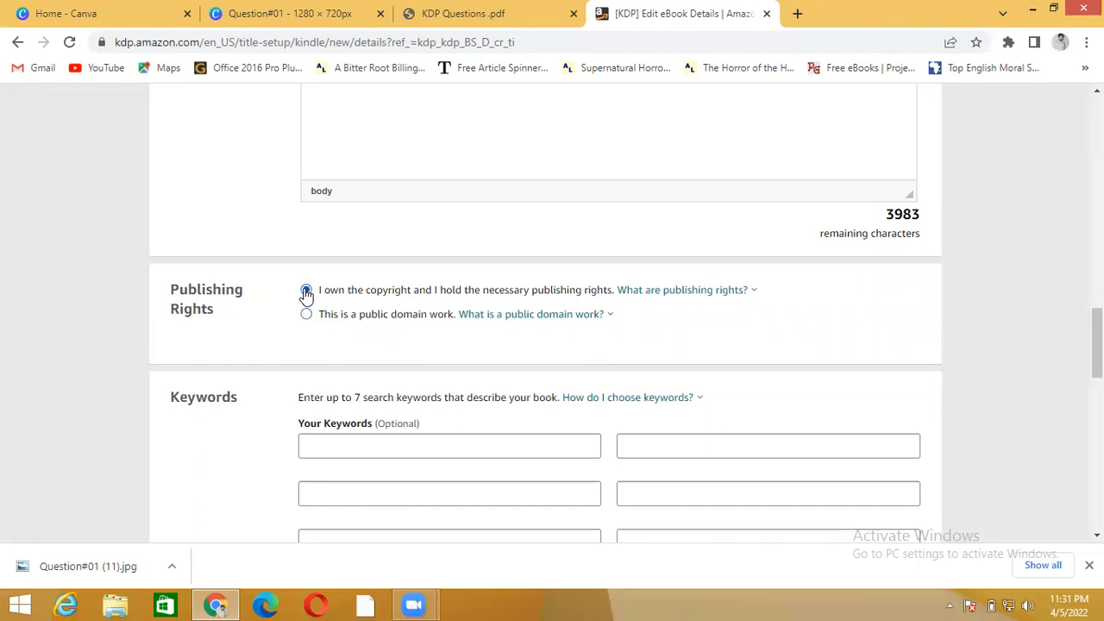
Step: Fill the first three keyword boxes with 'abjsak', 'msabj' and 'sdabb'
click(379, 451)
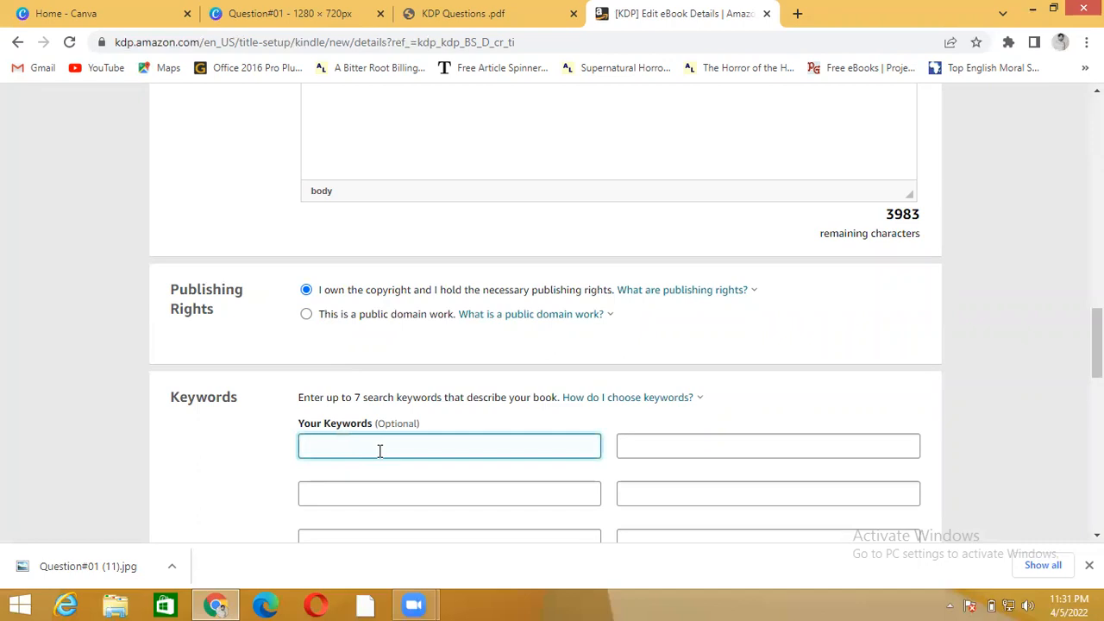
text(abjsak)
click(660, 451)
text(msabj)
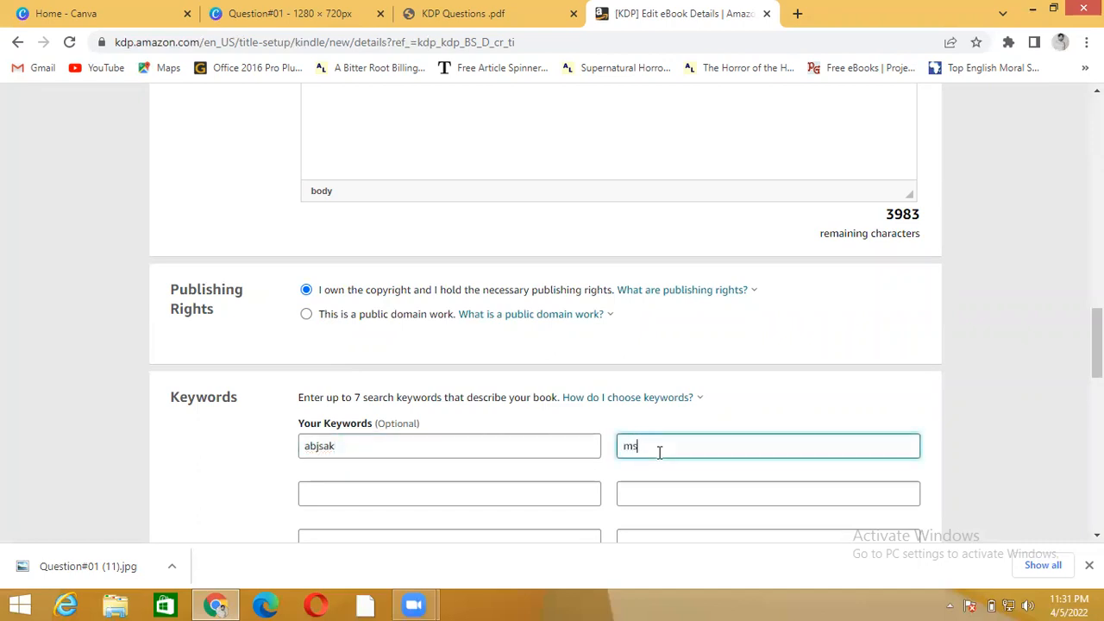
click(489, 493)
text(sdabb)
click(981, 412)
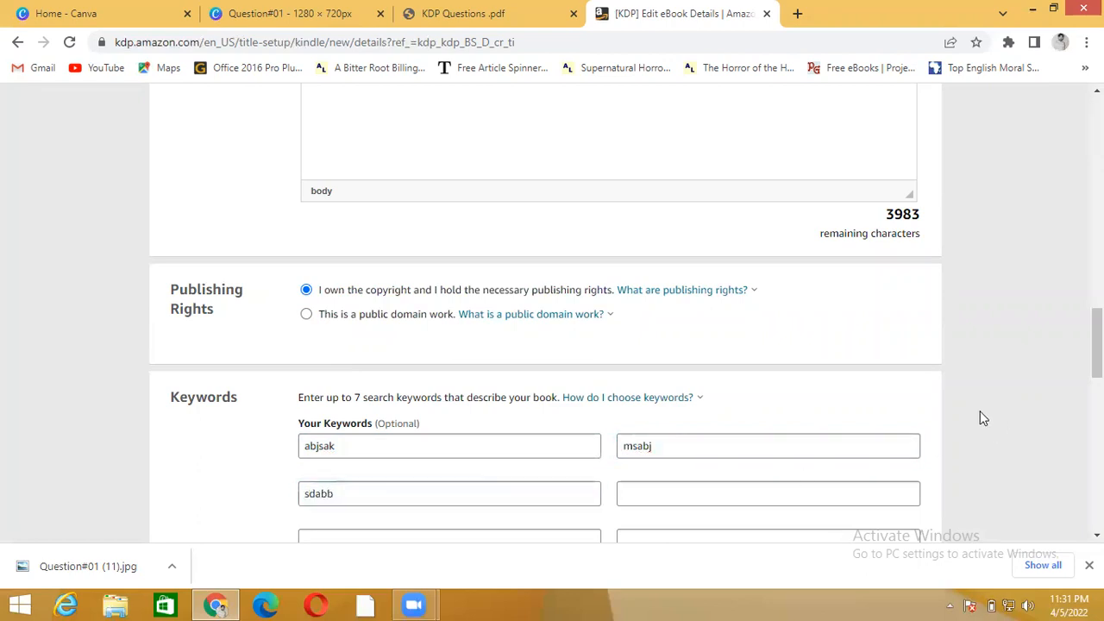
scroll(981, 413, down, 1)
scroll(980, 410, down, 2)
Step: Fill the remaining four keyword boxes, ending with 'jj' and 'jav'
click(699, 301)
text(azmat)
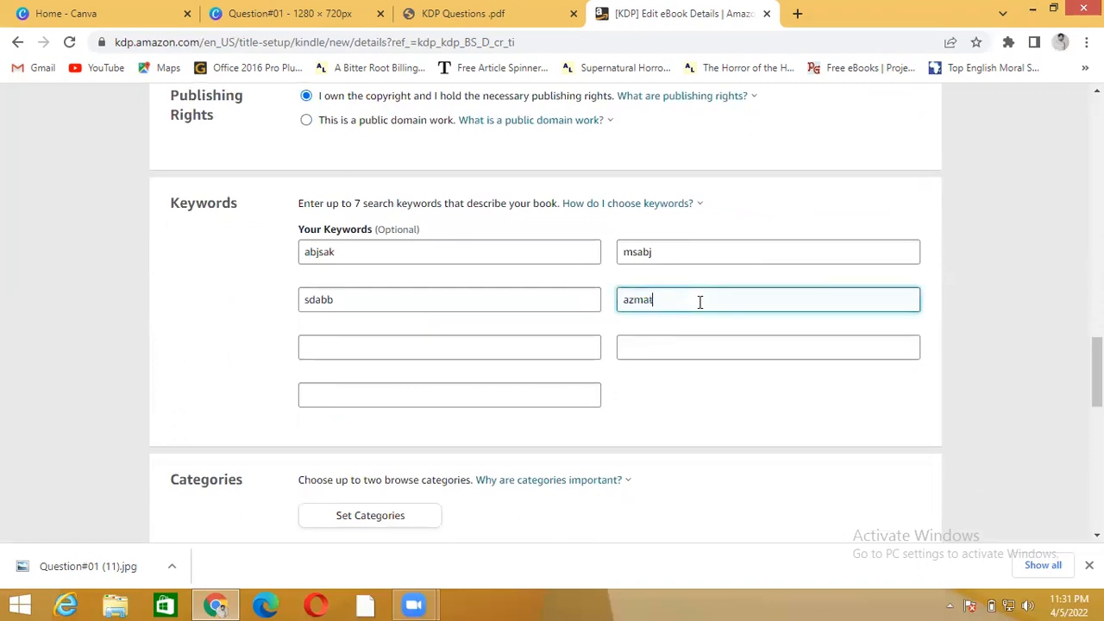
click(426, 350)
text(a)
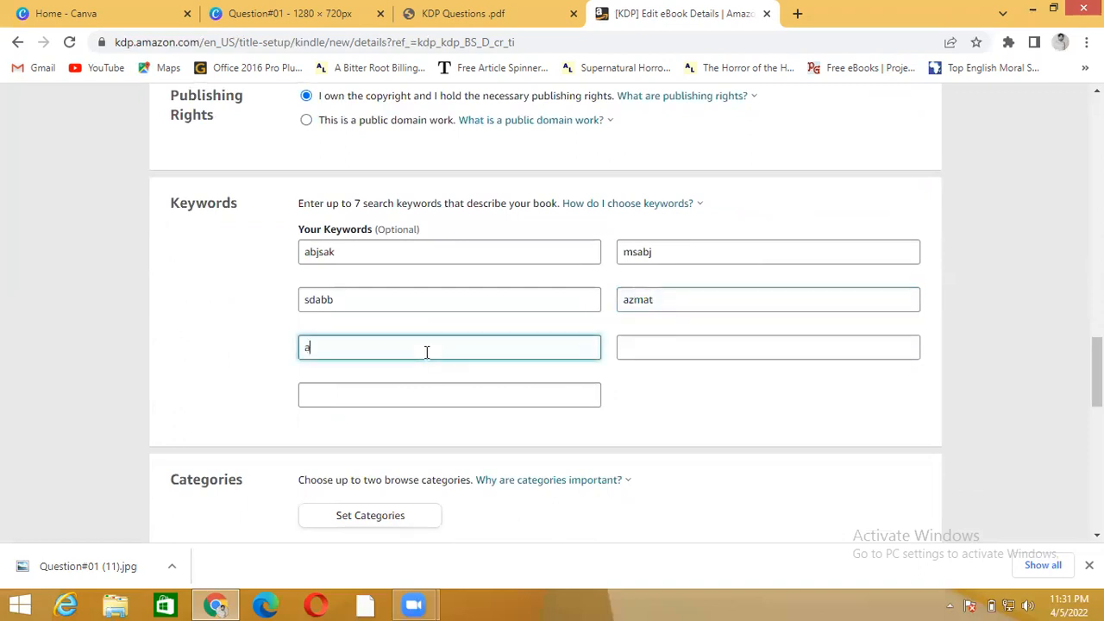
text(li)
click(672, 354)
text(jj)
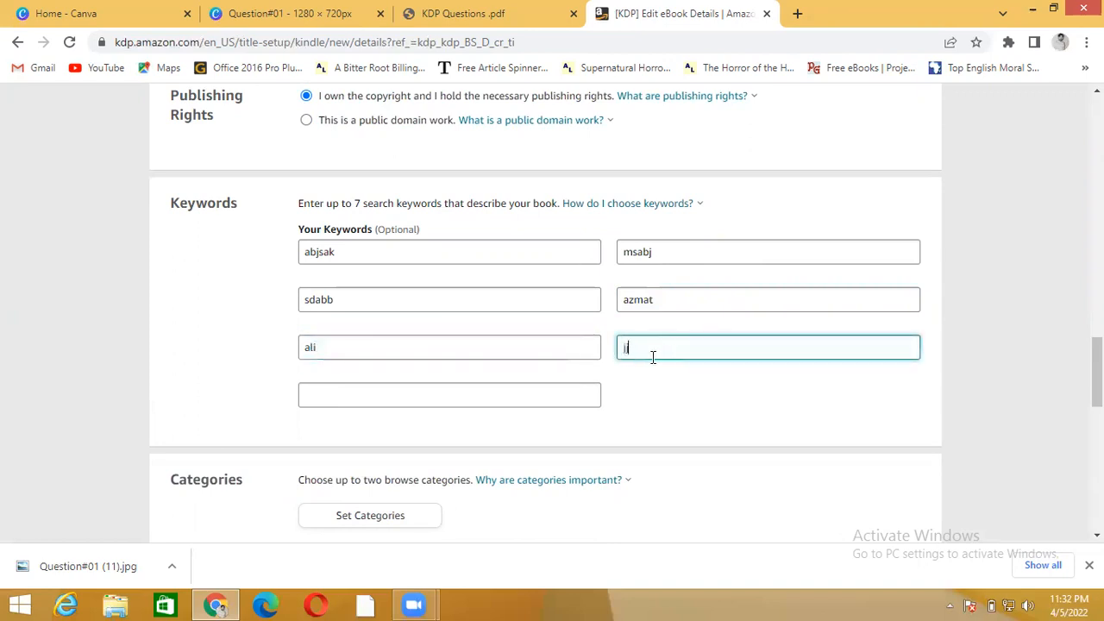
click(430, 402)
text(jav)
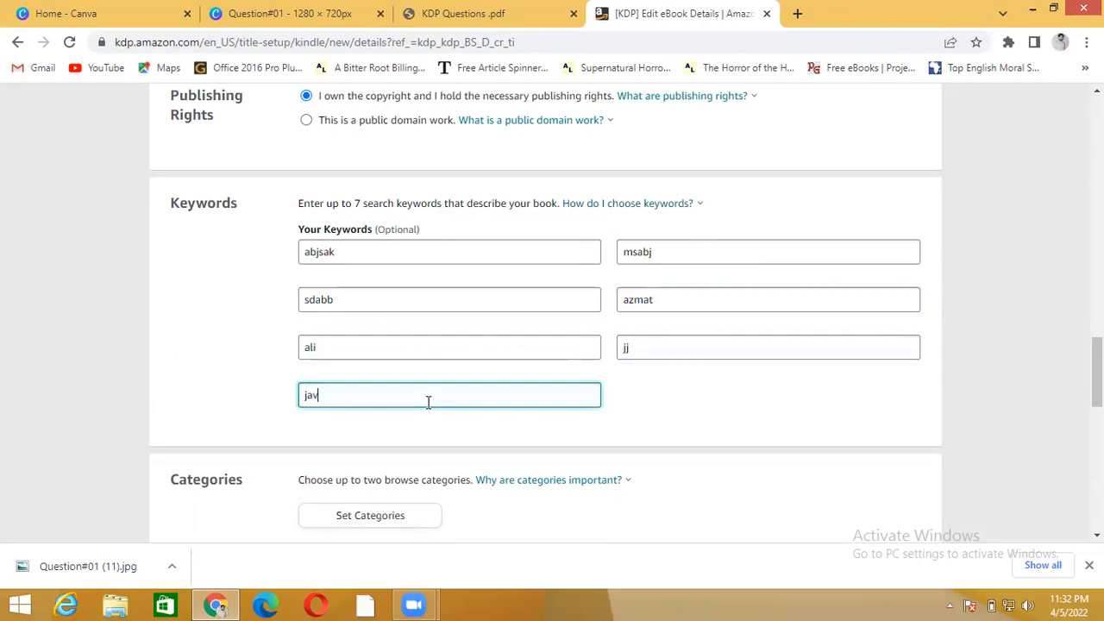
click(991, 367)
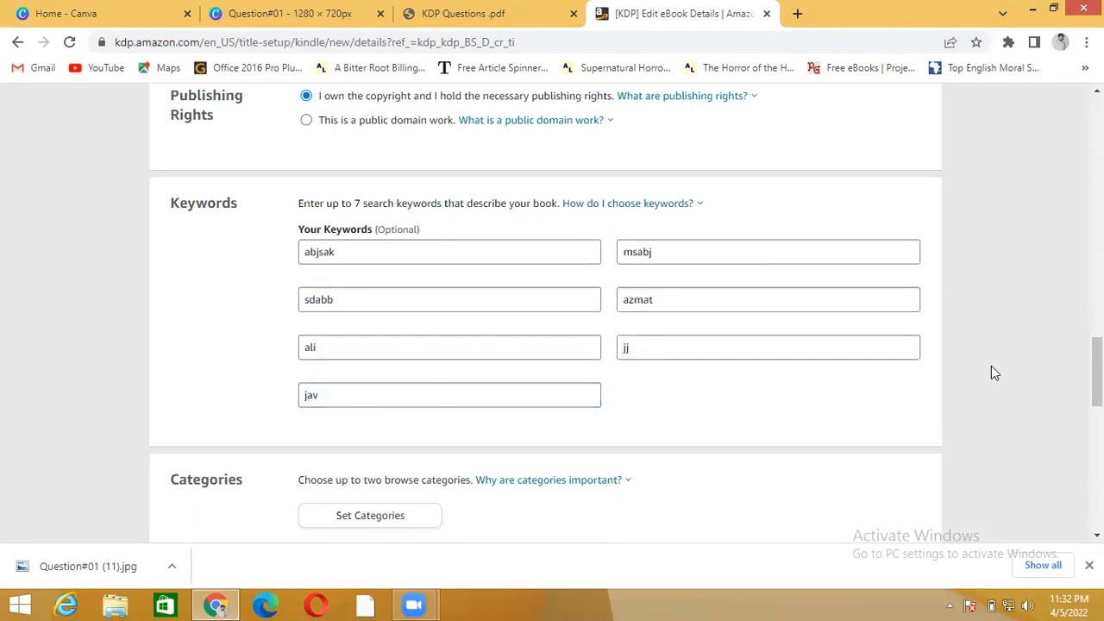
Step: In the category chooser, tick Fiction > General and Fiction > Action & Adventure, then save
scroll(992, 373, down, 2)
scroll(991, 366, down, 1)
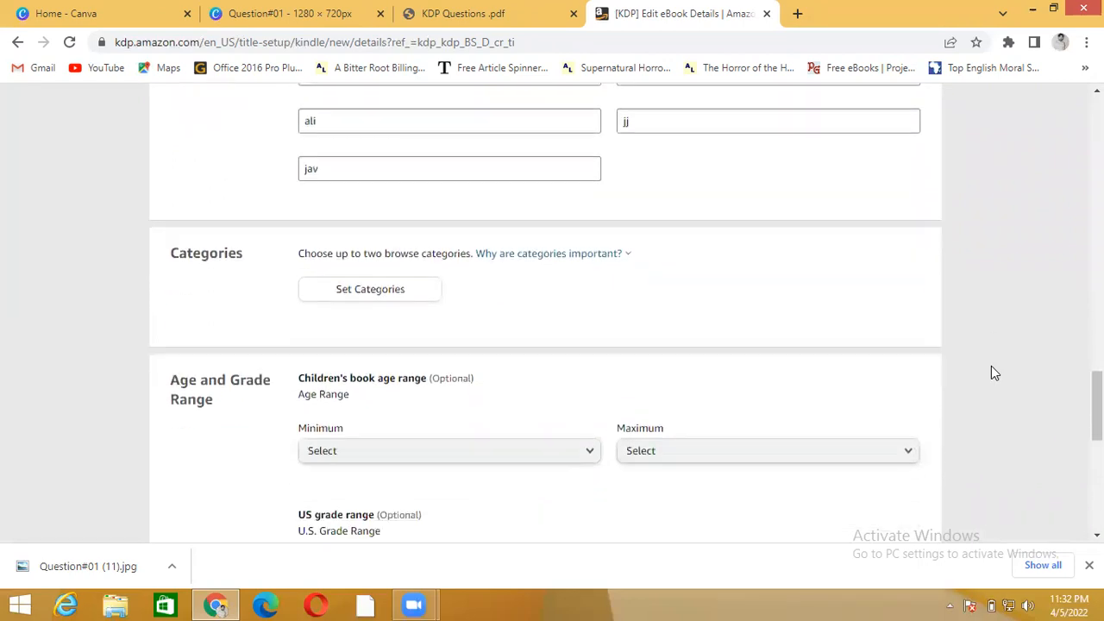
click(404, 297)
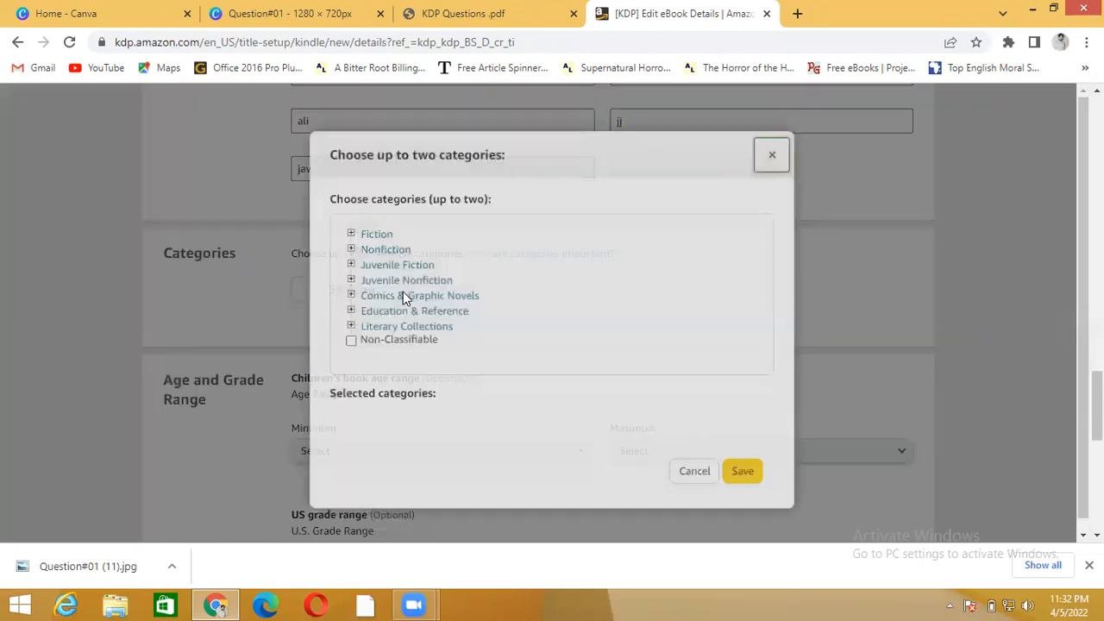
click(377, 234)
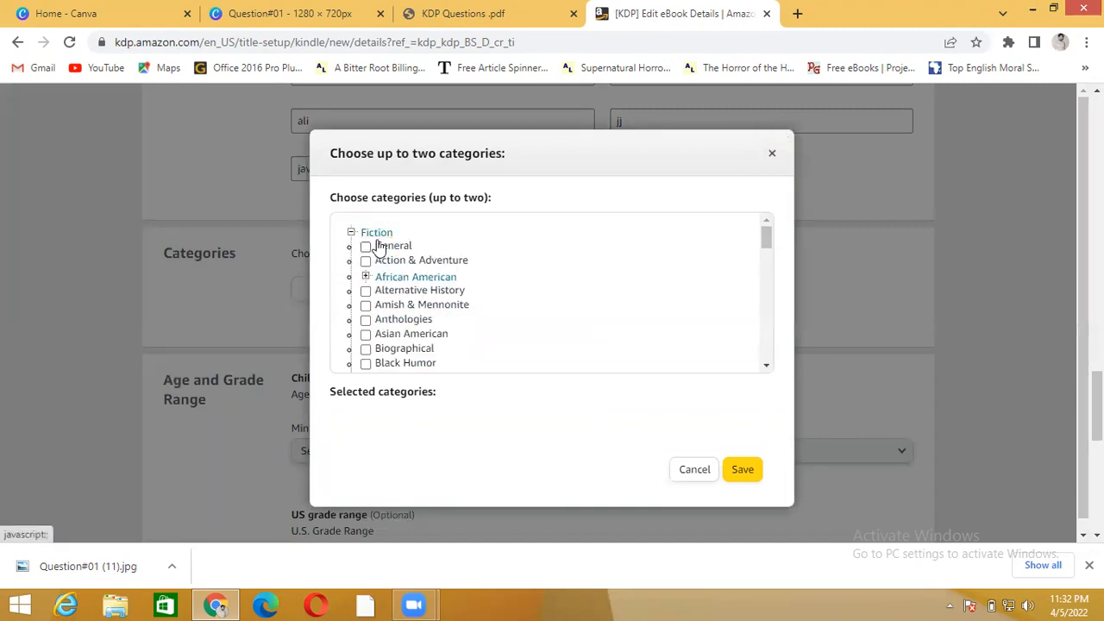
click(366, 247)
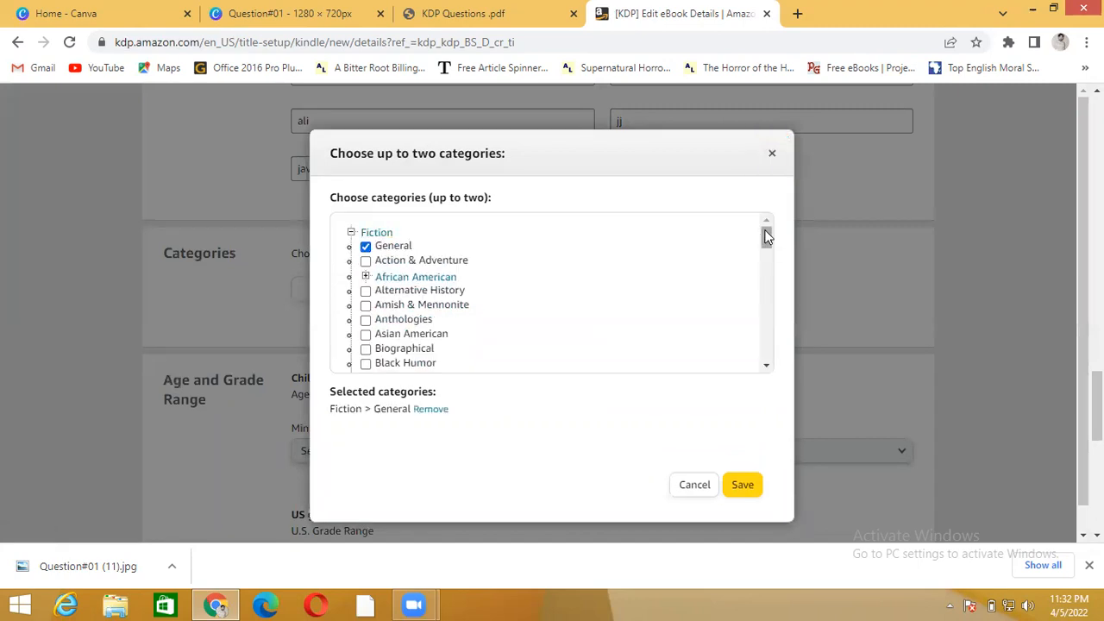
click(420, 263)
click(742, 484)
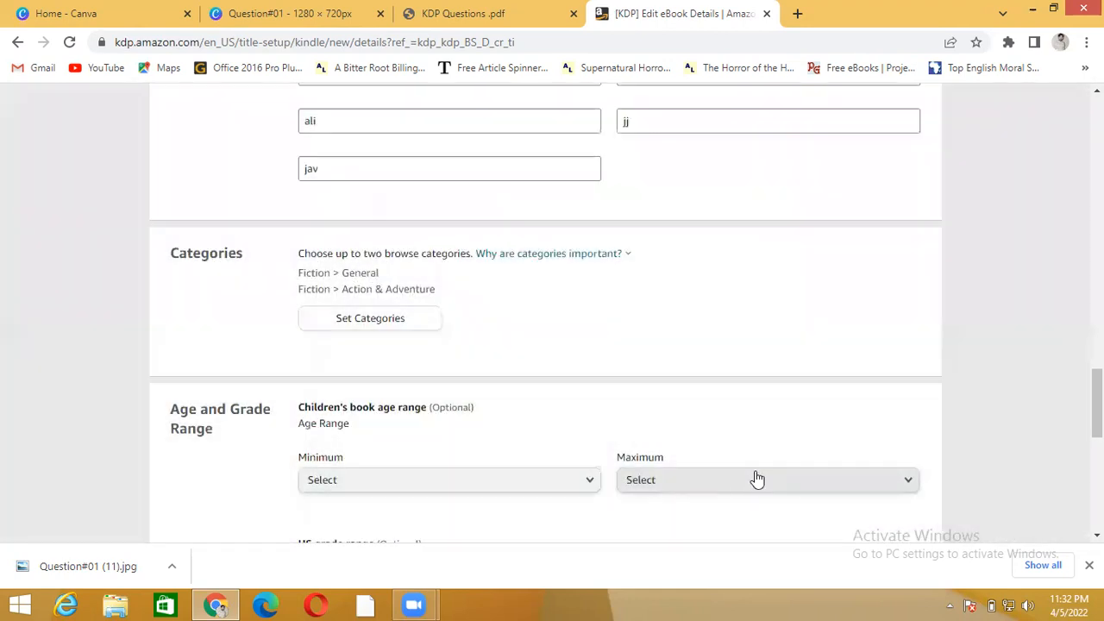
scroll(1013, 347, down, 2)
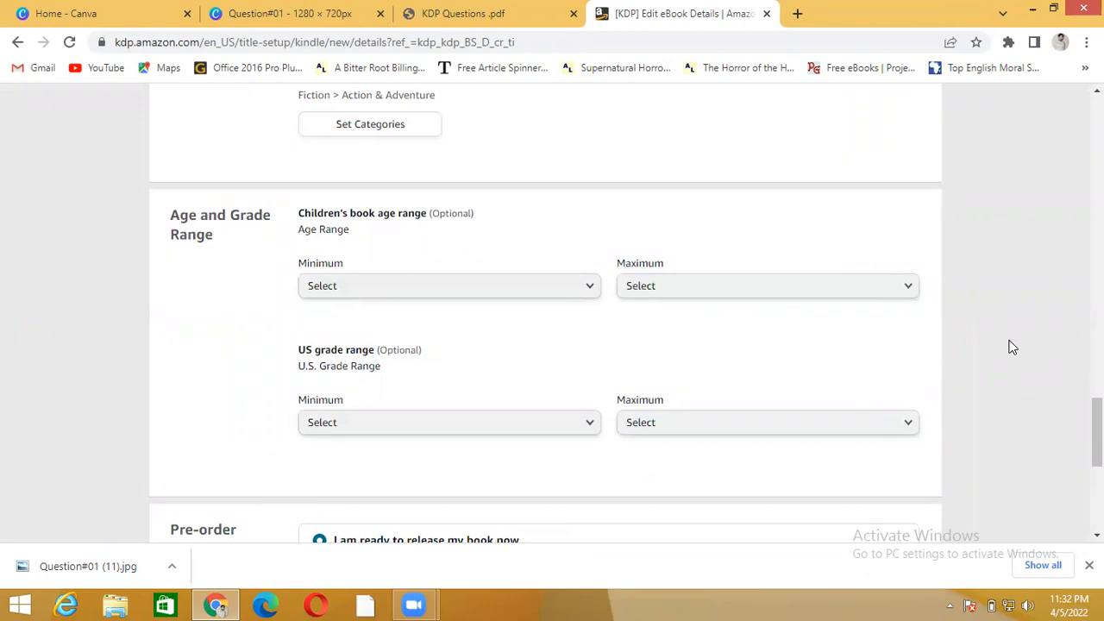
click(515, 291)
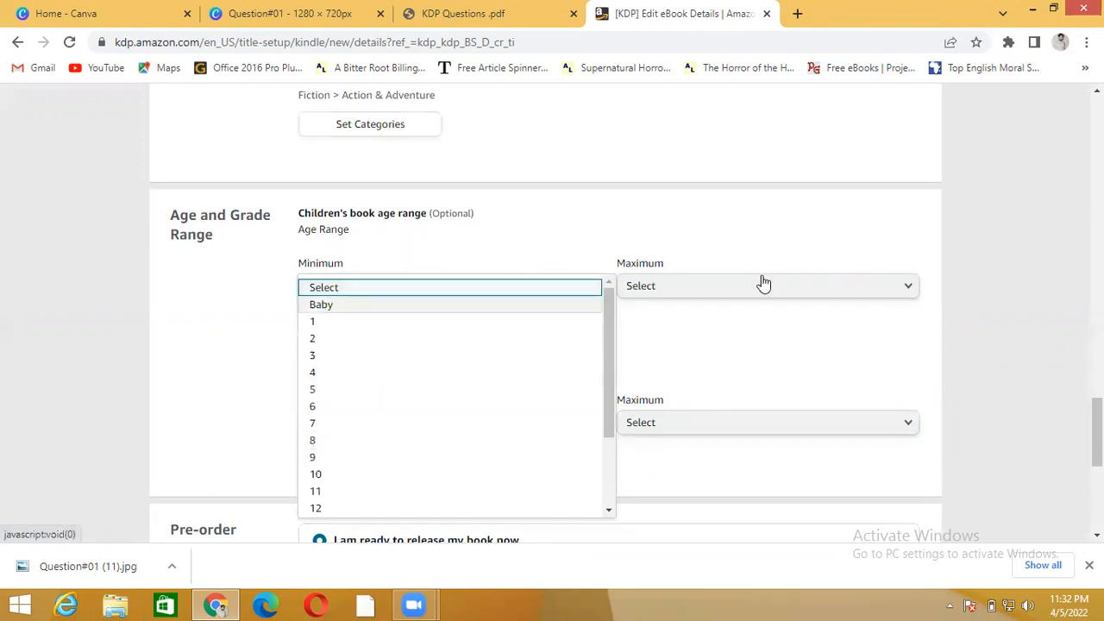
click(1027, 287)
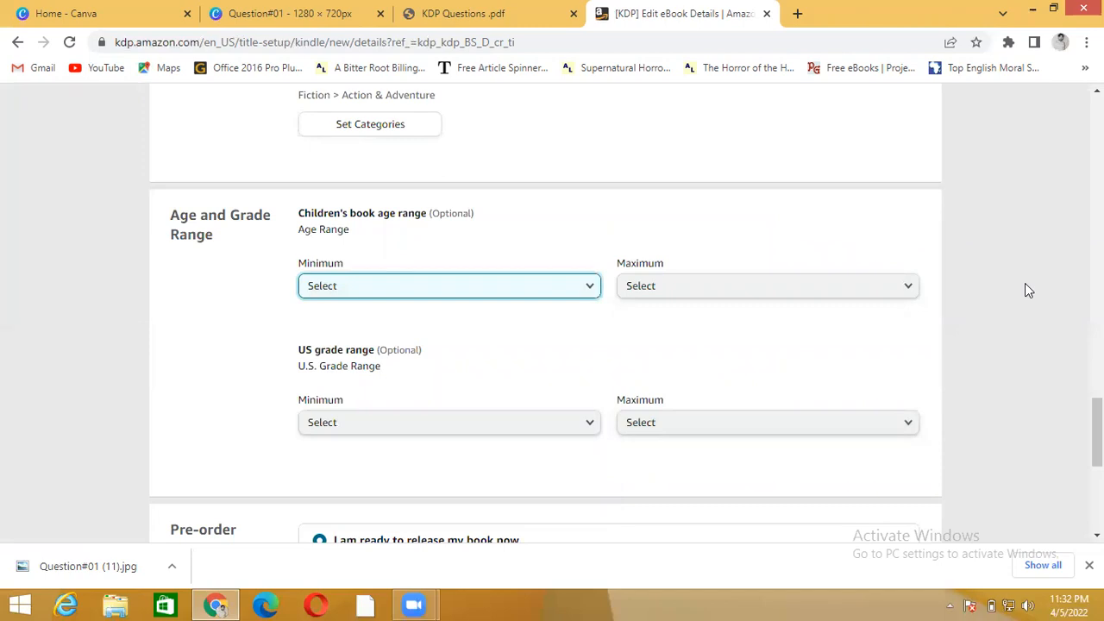
key(Down)
key(Down)
key(Down)
key(Escape)
key(alt+Down)
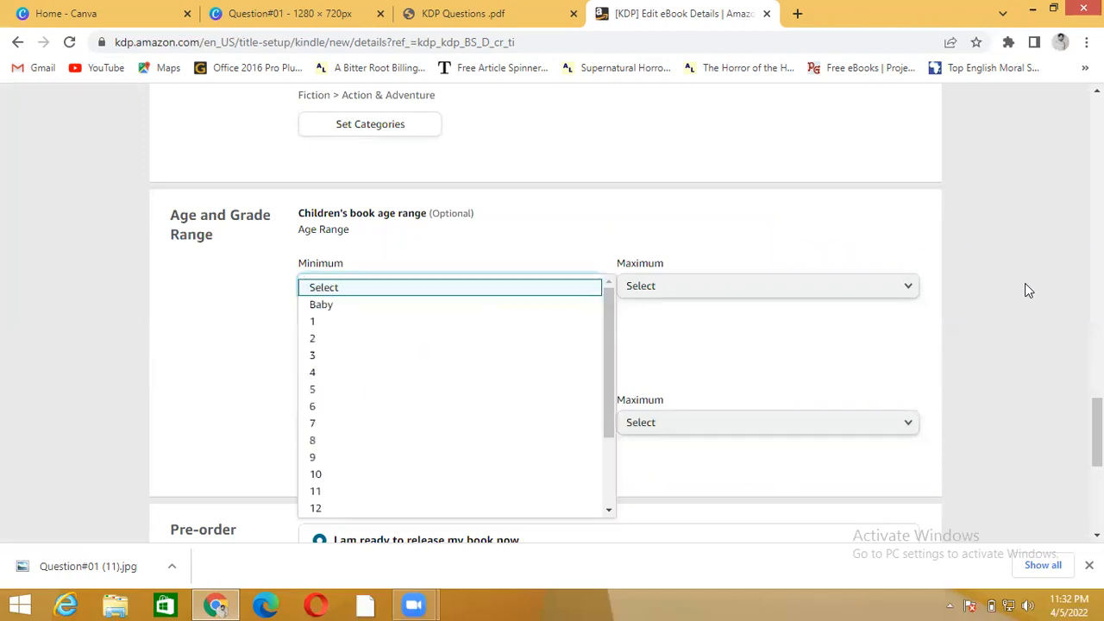
key(Escape)
click(781, 247)
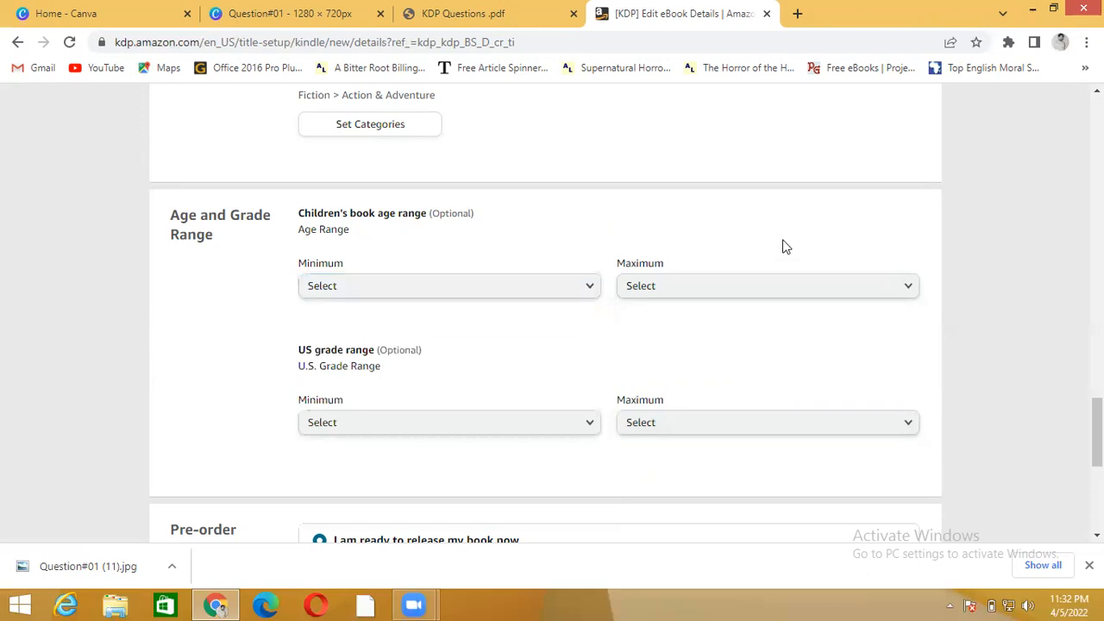
scroll(1010, 310, down, 3)
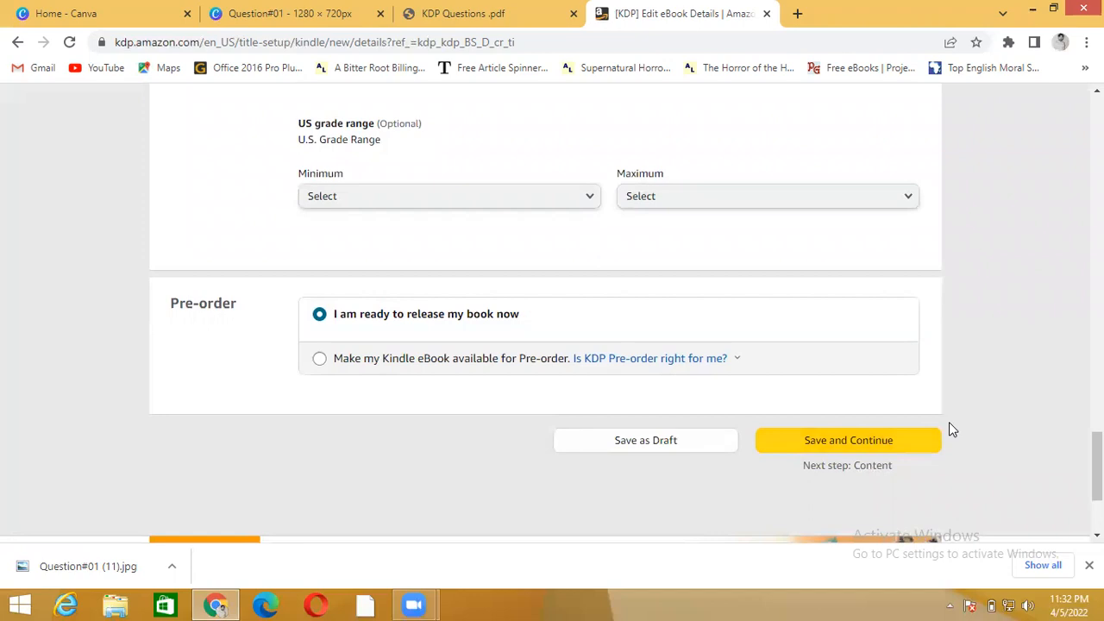
Step: Scroll through the Details page to review rights, keywords, categories and the release-now option
scroll(982, 416, up, 2)
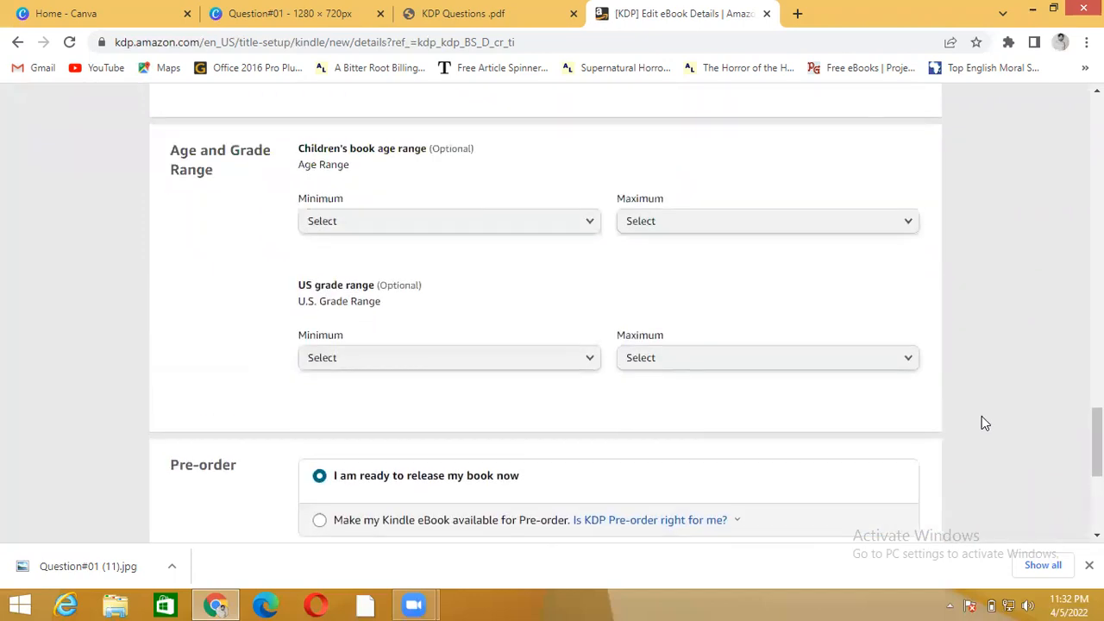
scroll(981, 417, up, 7)
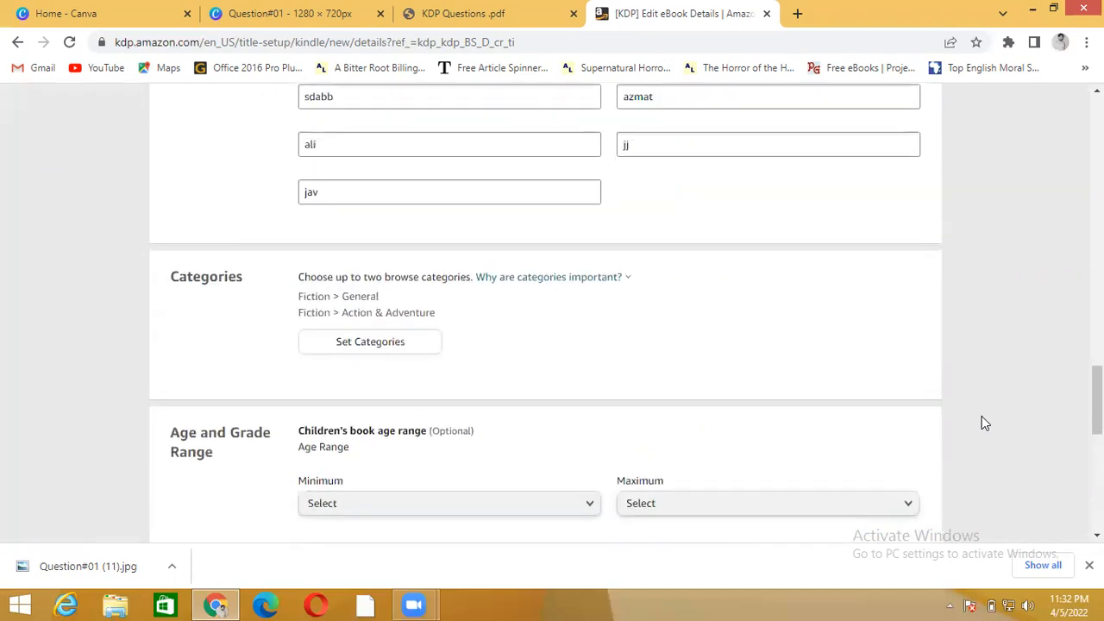
scroll(985, 422, up, 10)
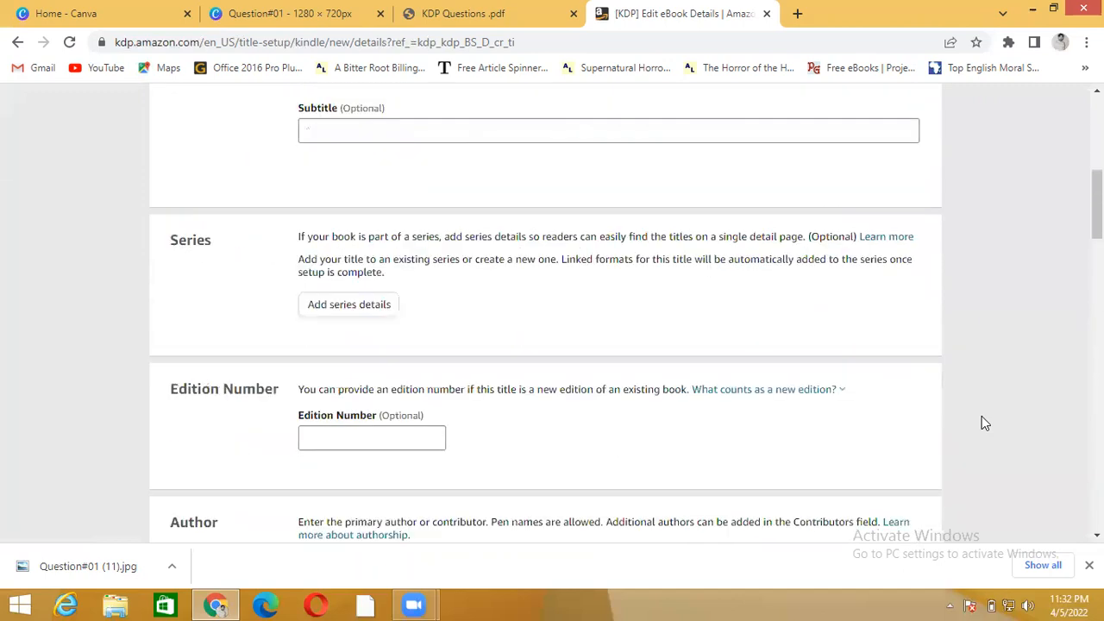
scroll(981, 422, up, 5)
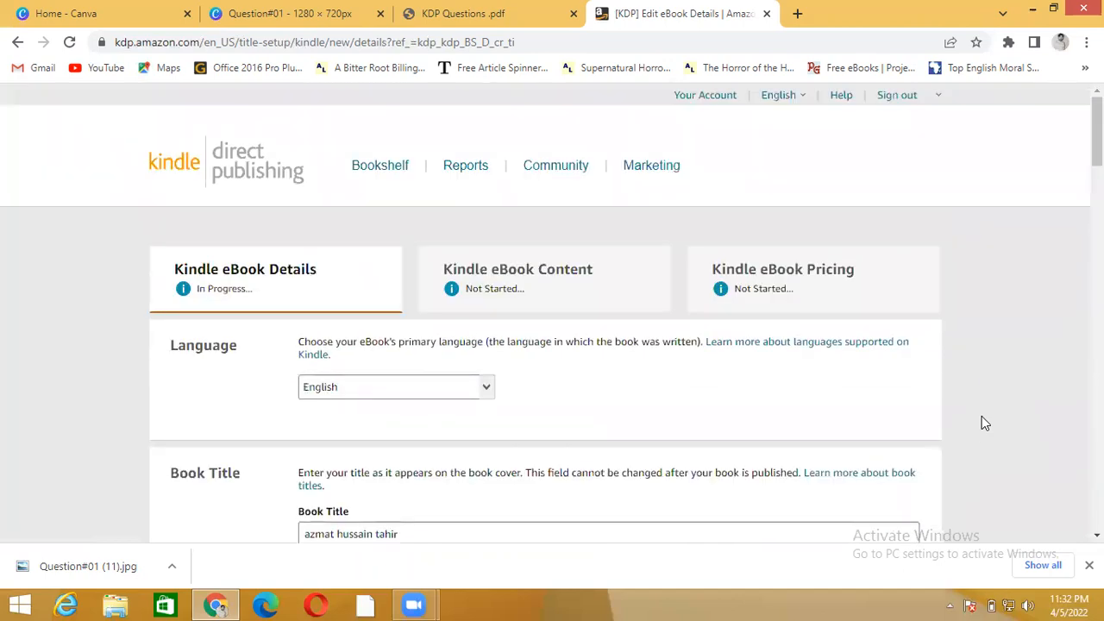
scroll(982, 416, down, 2)
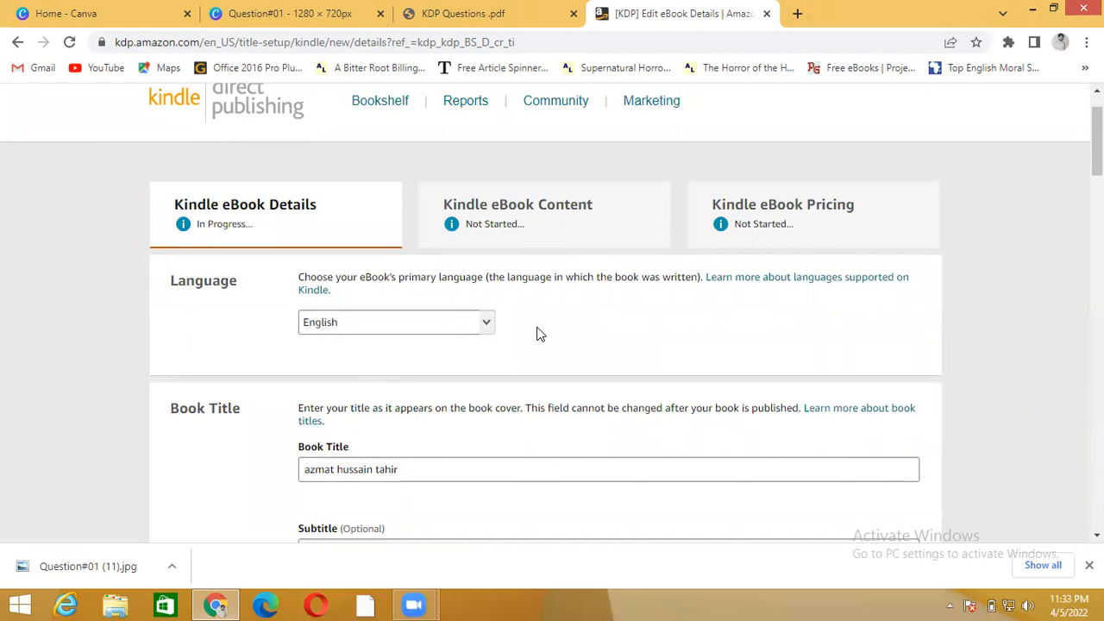
scroll(536, 334, down, 3)
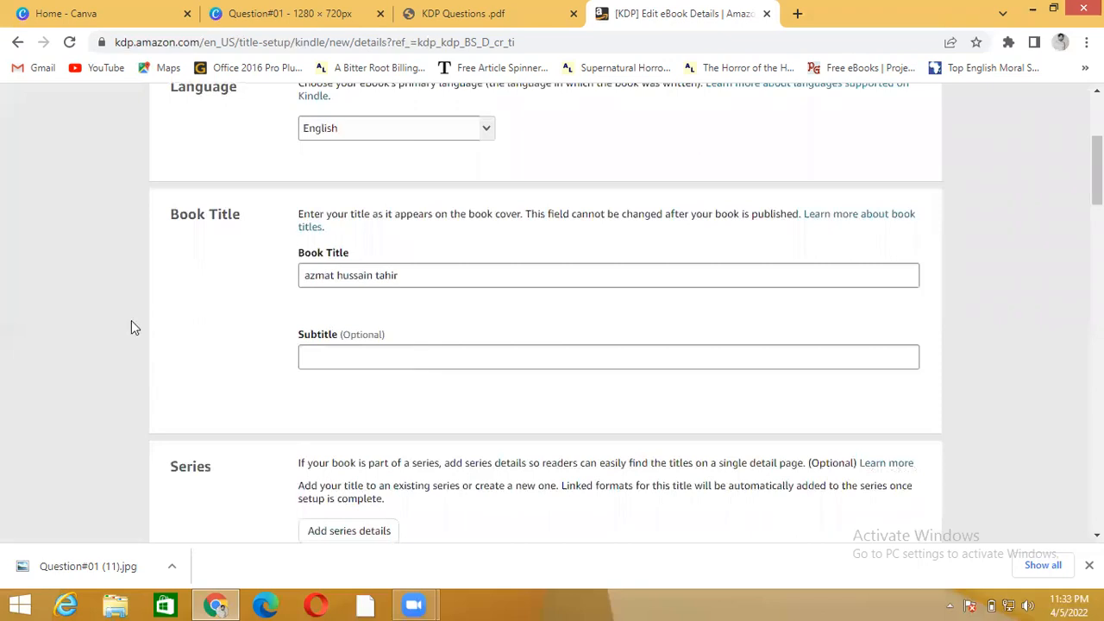
scroll(88, 328, down, 1)
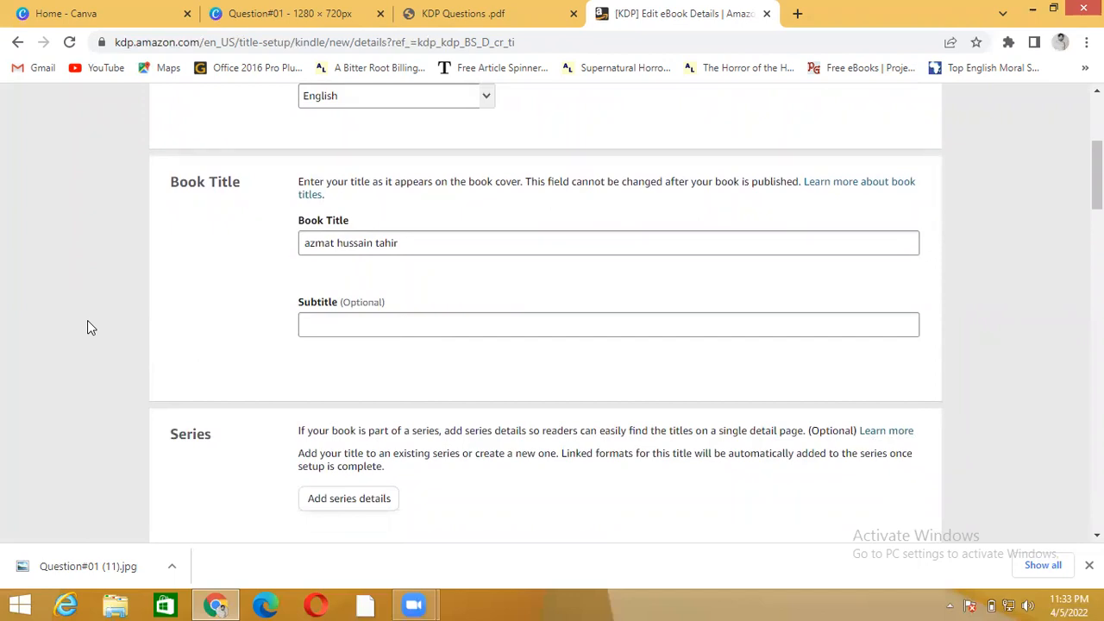
scroll(88, 328, down, 4)
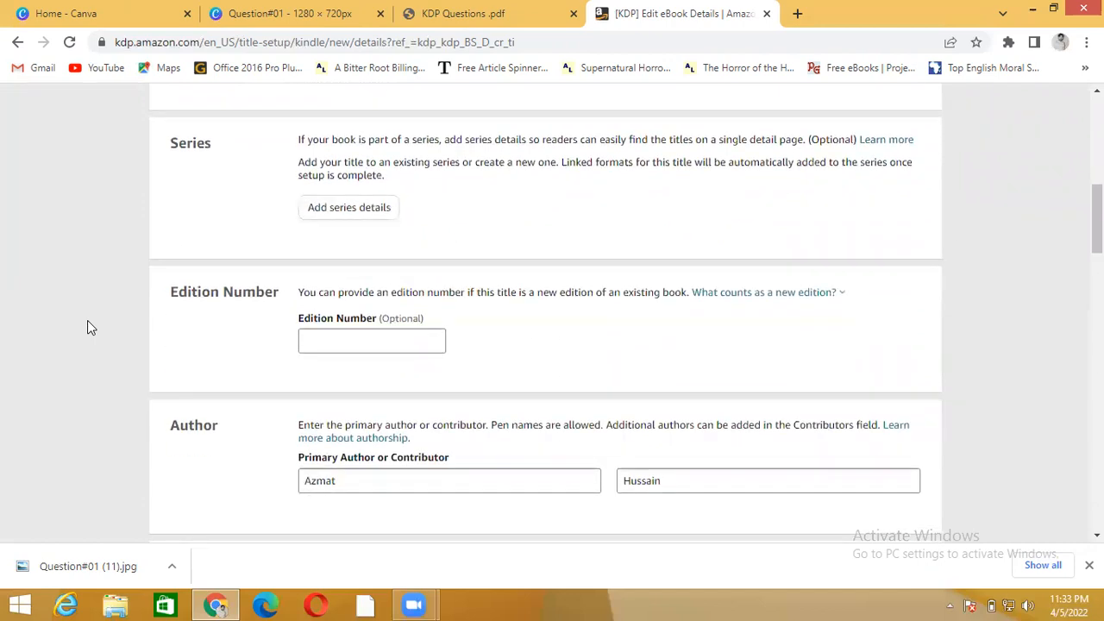
scroll(87, 328, down, 1)
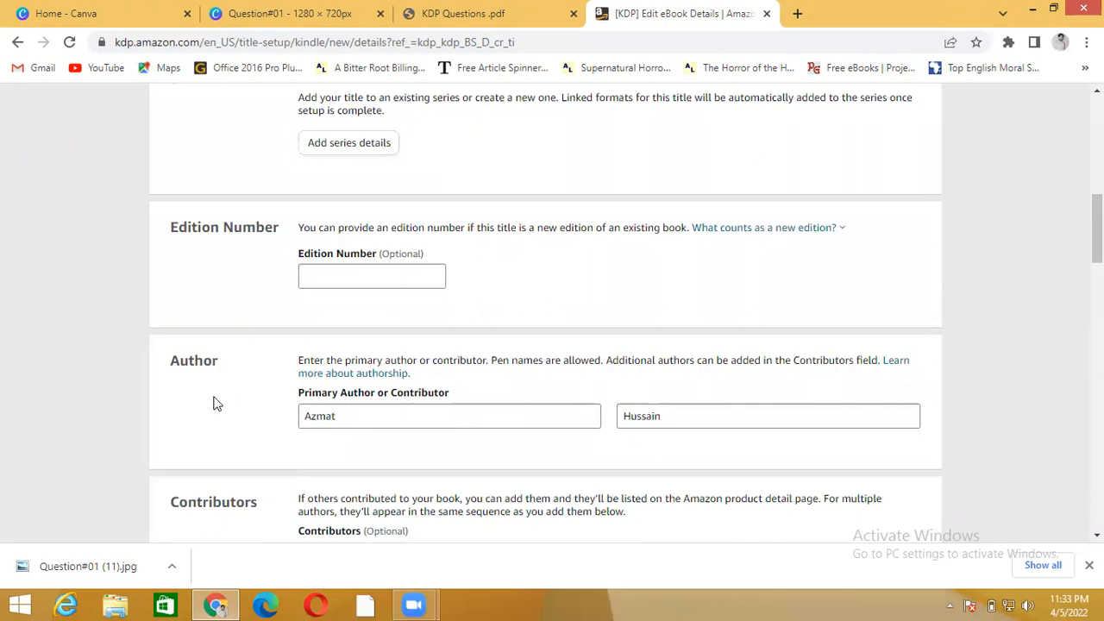
scroll(214, 405, down, 3)
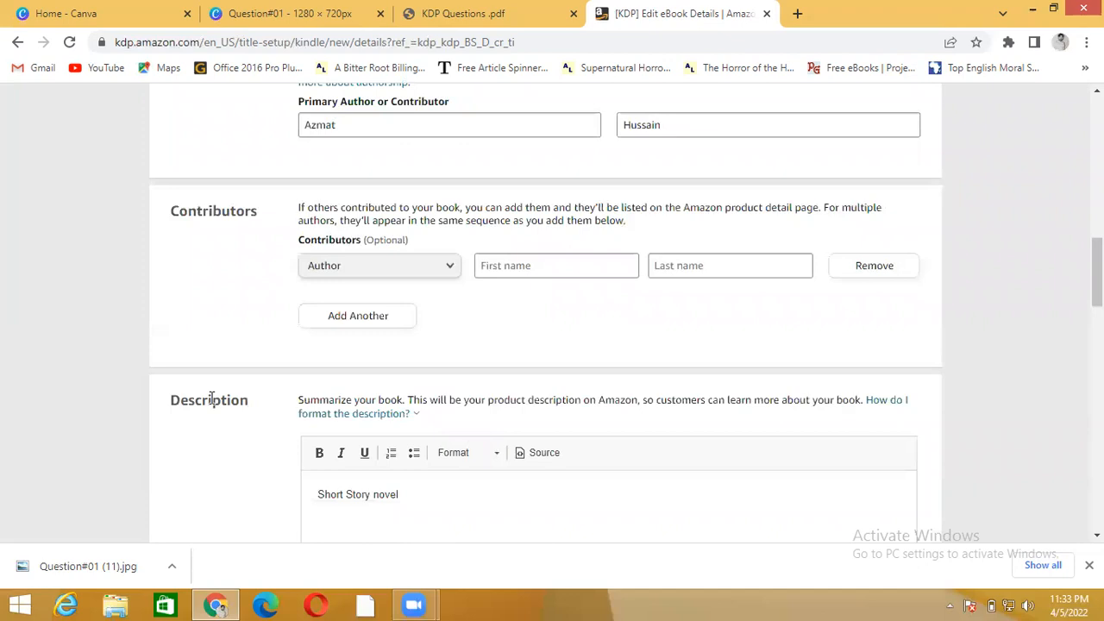
scroll(212, 401, down, 2)
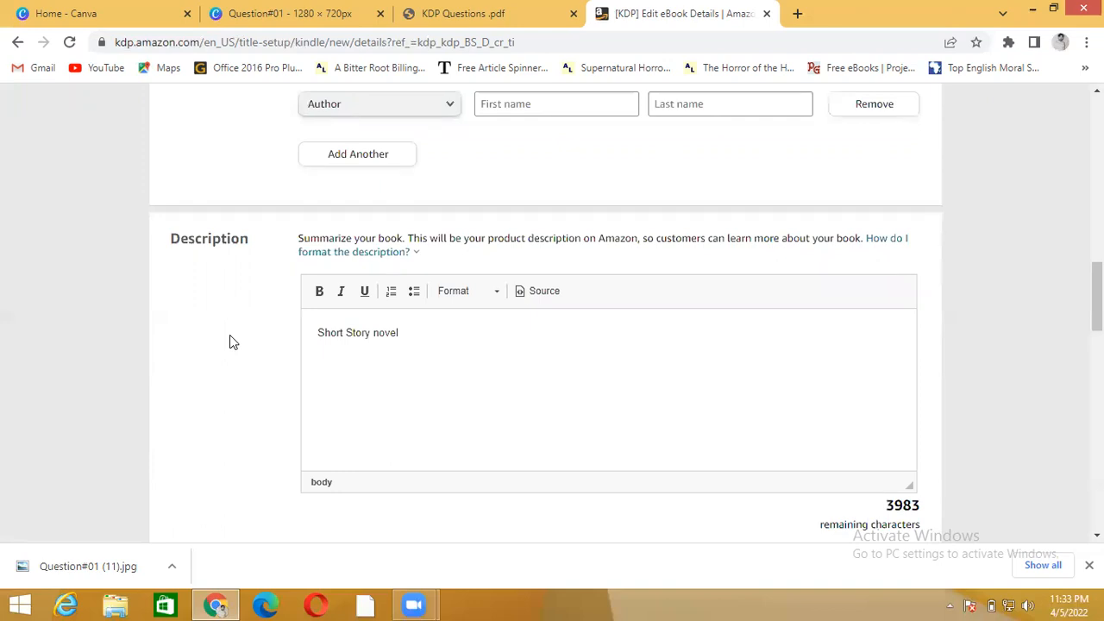
scroll(230, 338, down, 3)
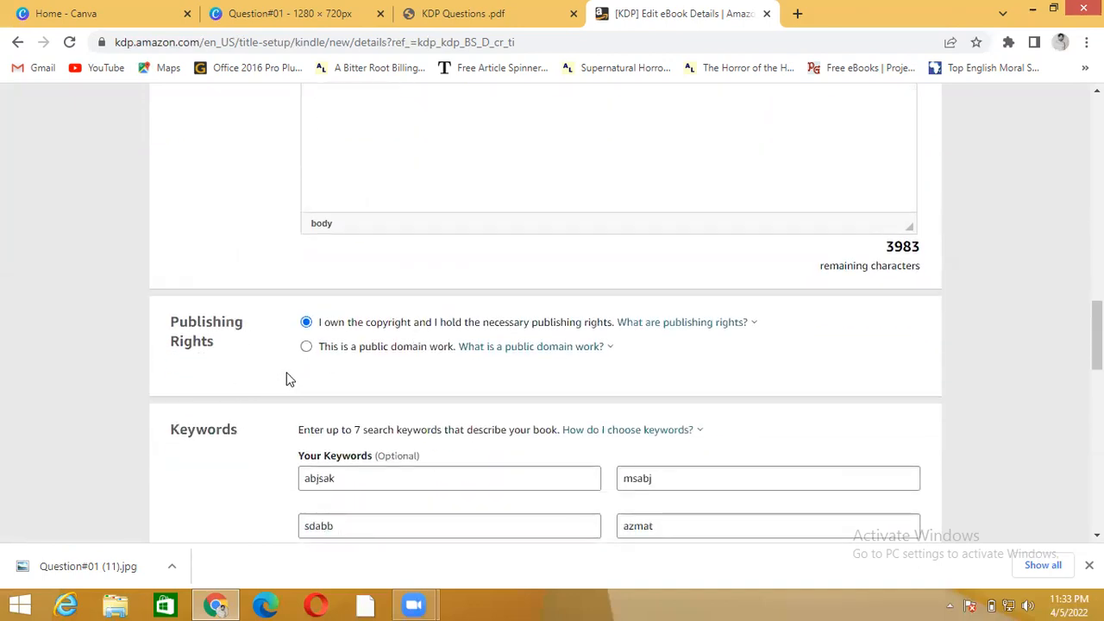
scroll(246, 352, down, 5)
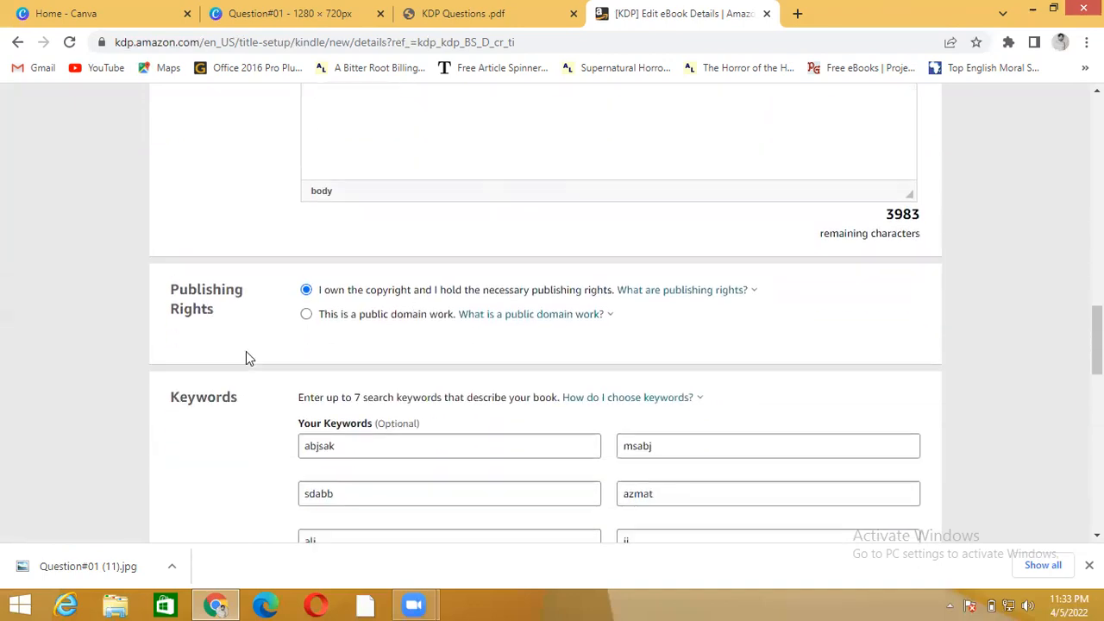
scroll(246, 354, down, 3)
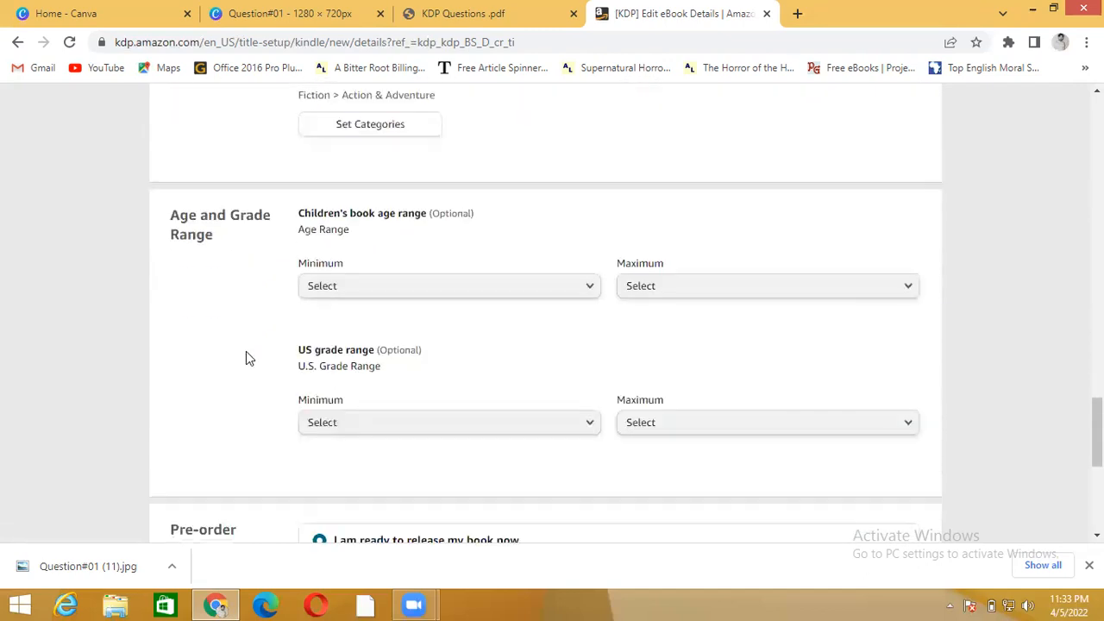
scroll(246, 358, down, 1)
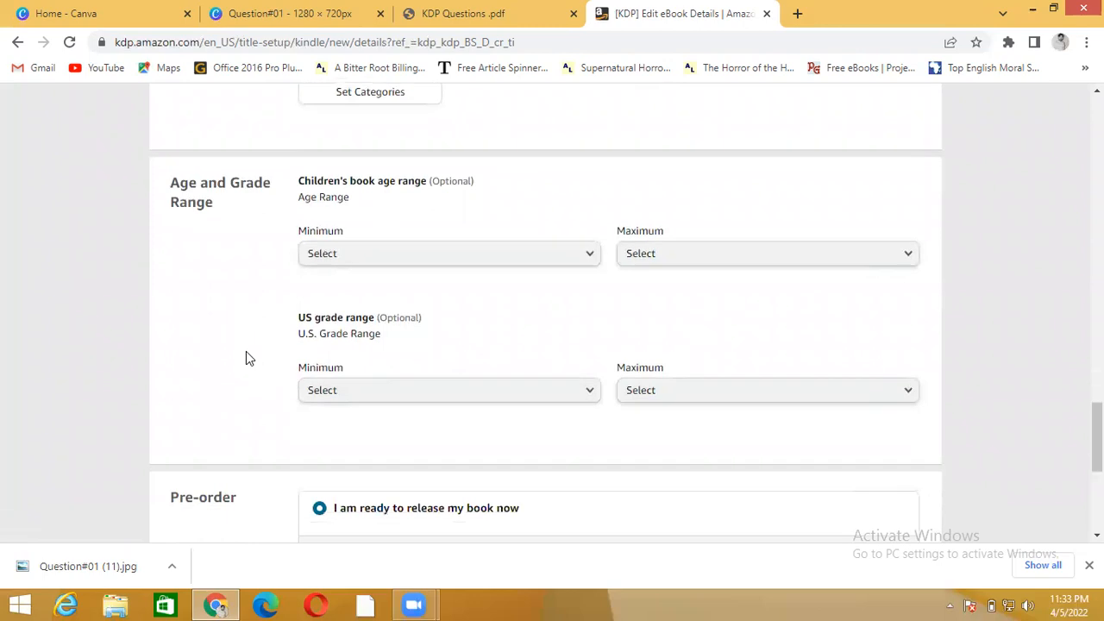
scroll(246, 358, down, 1)
scroll(246, 358, down, 2)
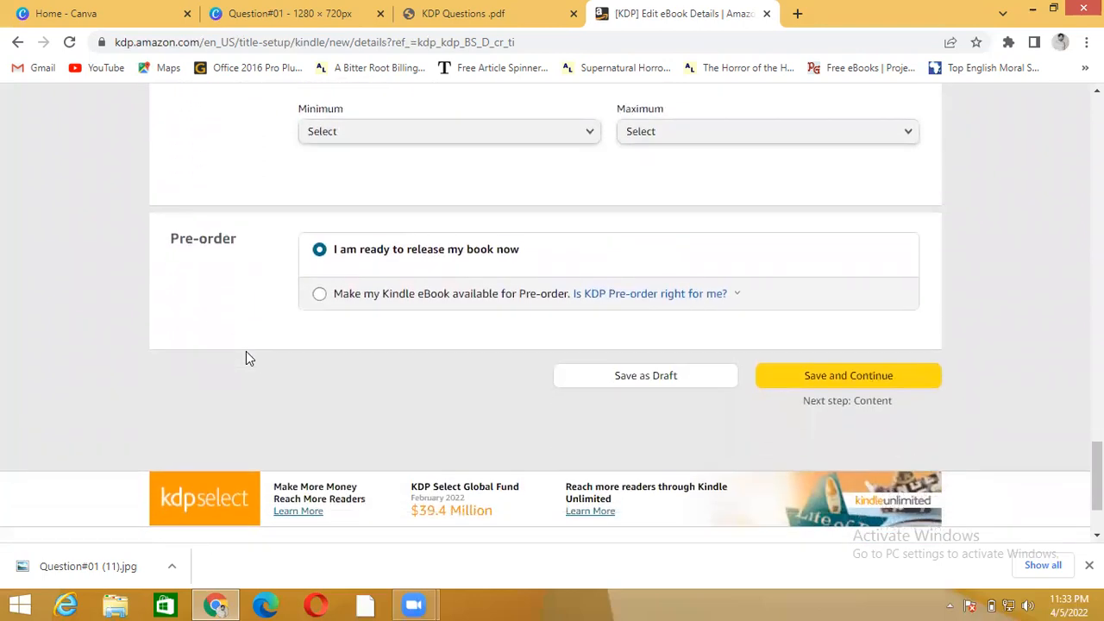
Step: Save the details and, on the Content page, set Digital Rights Management to Yes
click(815, 377)
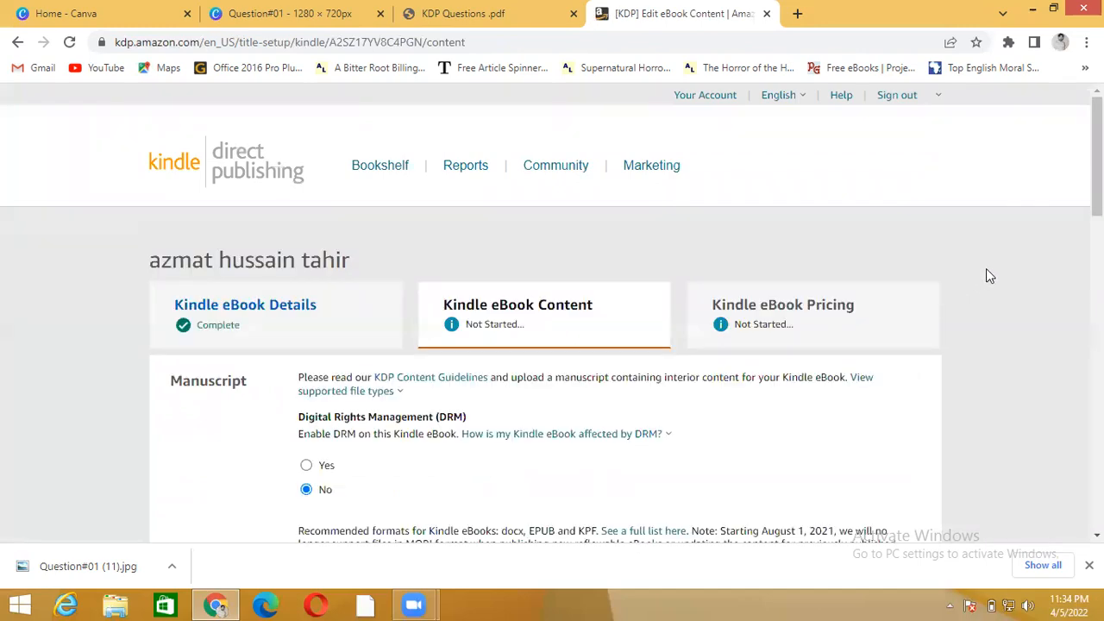
scroll(991, 275, down, 3)
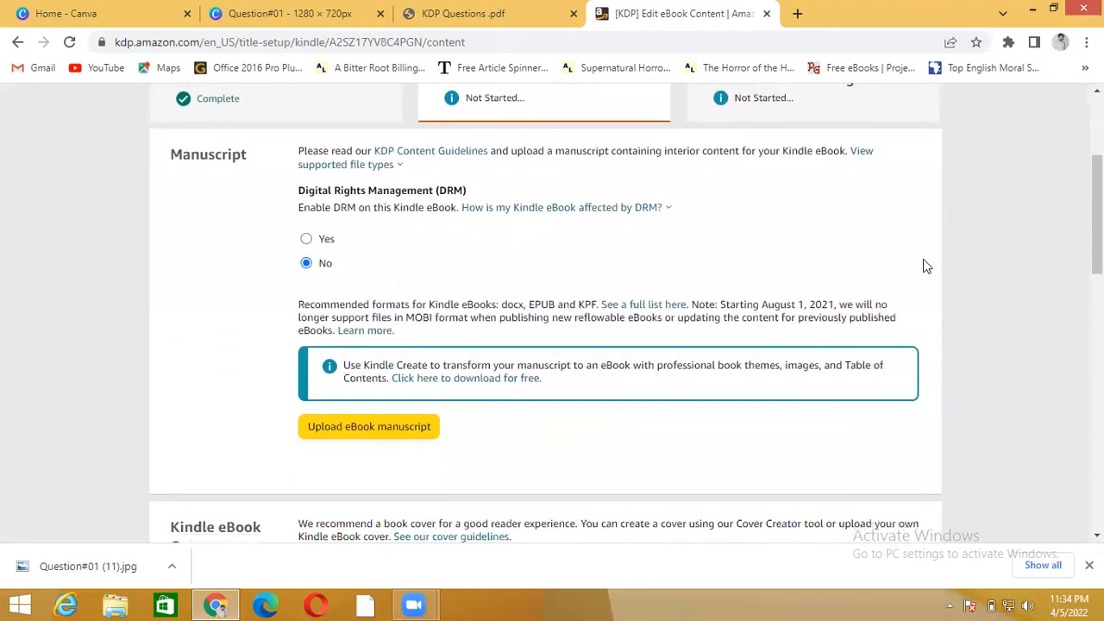
click(305, 242)
Step: Upload 'Whittington and his Cat.docx' as the eBook manuscript
click(351, 432)
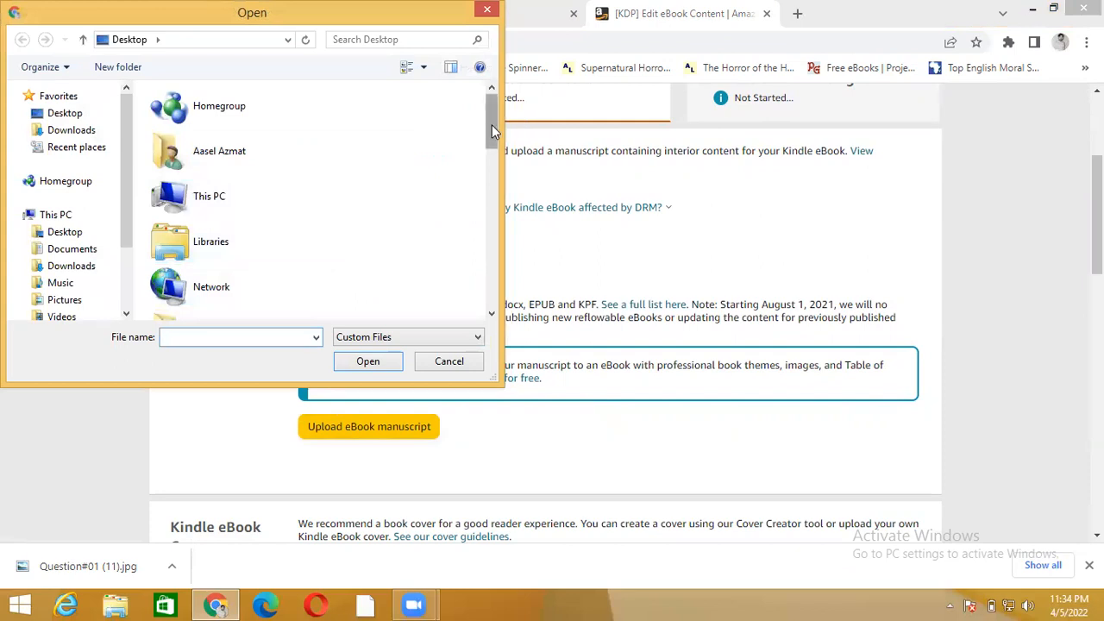
drag(493, 130, 503, 292)
click(230, 249)
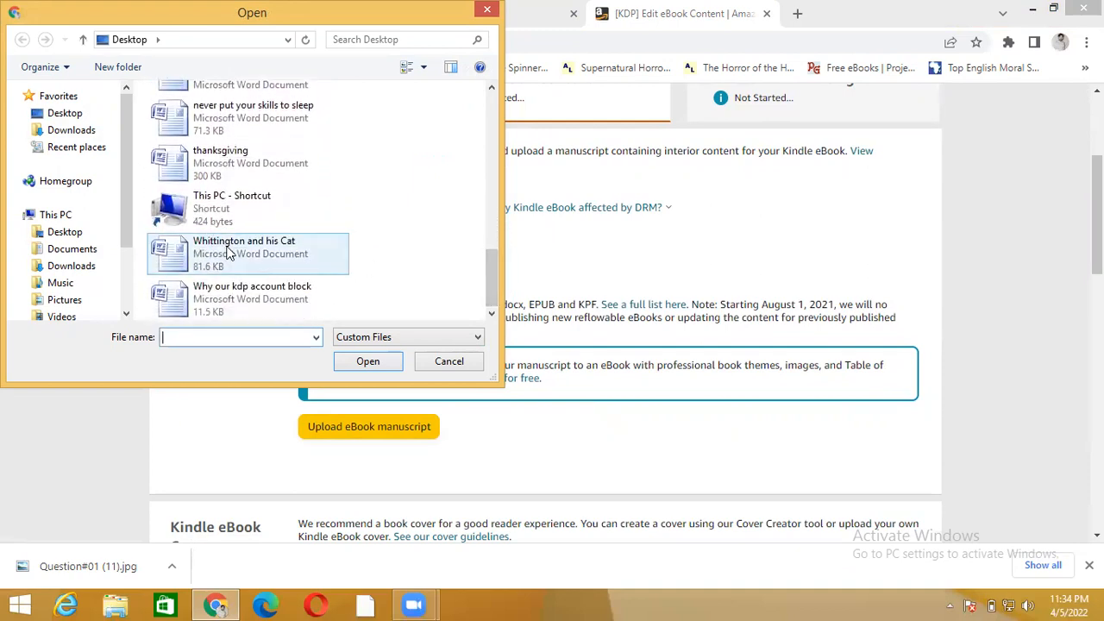
double_click(229, 249)
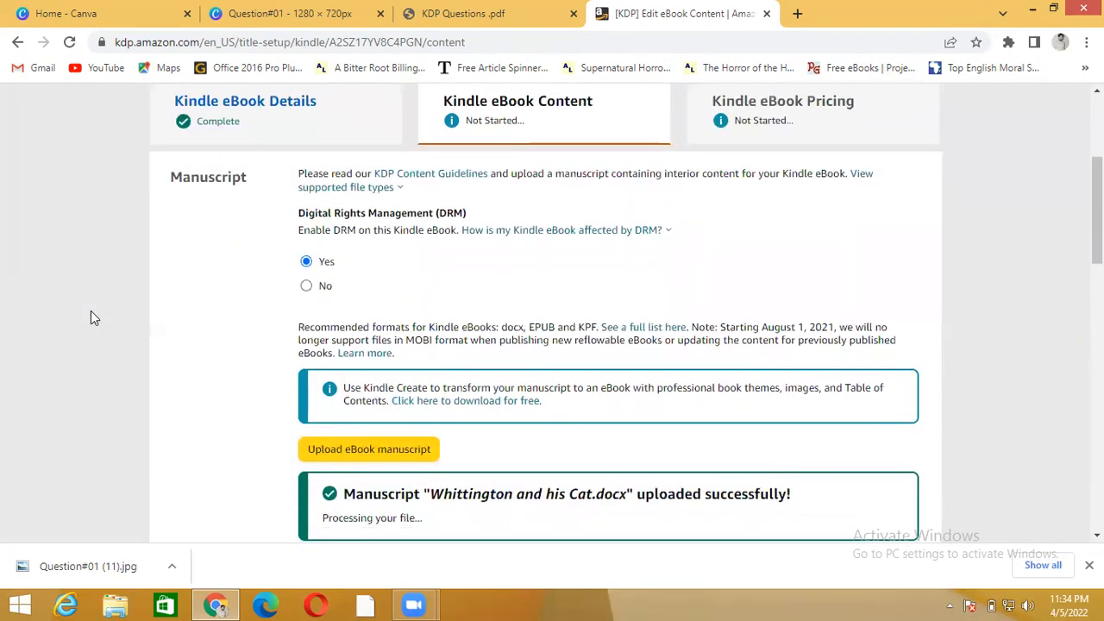
scroll(93, 317, down, 3)
scroll(92, 318, down, 1)
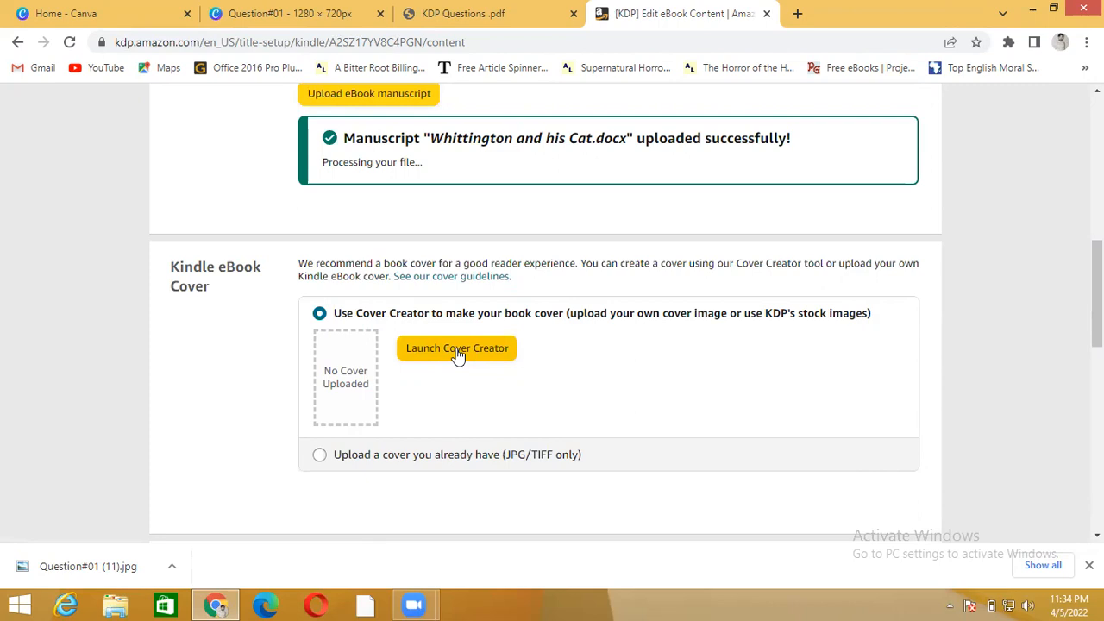
Step: Choose to upload your own cover and select 'Cute cats live here (1)' from Downloads
click(402, 454)
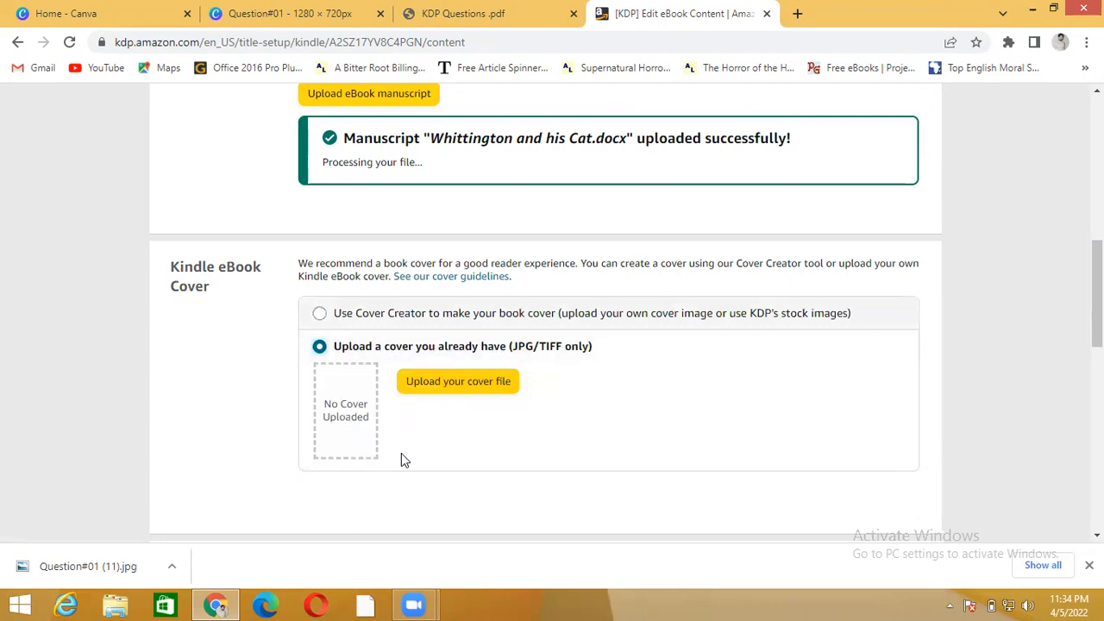
click(459, 385)
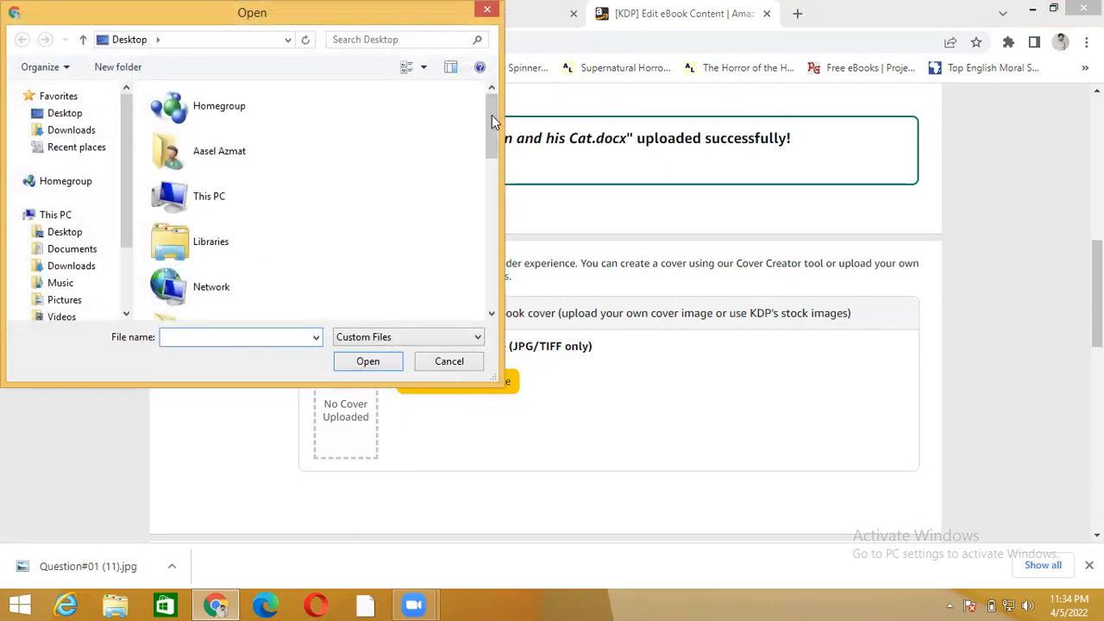
click(56, 266)
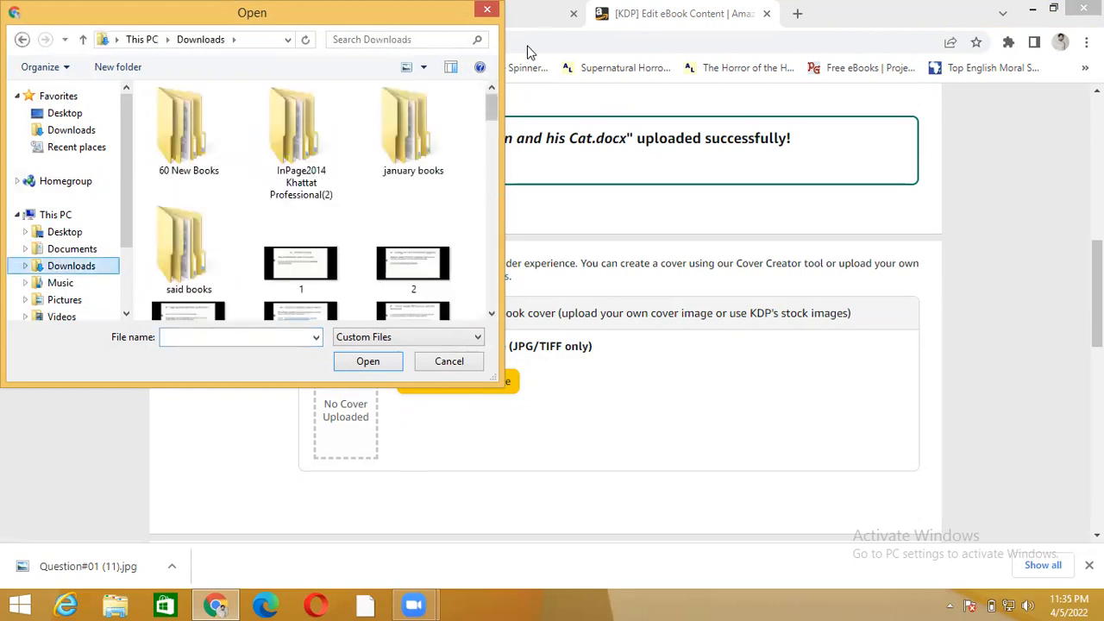
drag(494, 112, 497, 195)
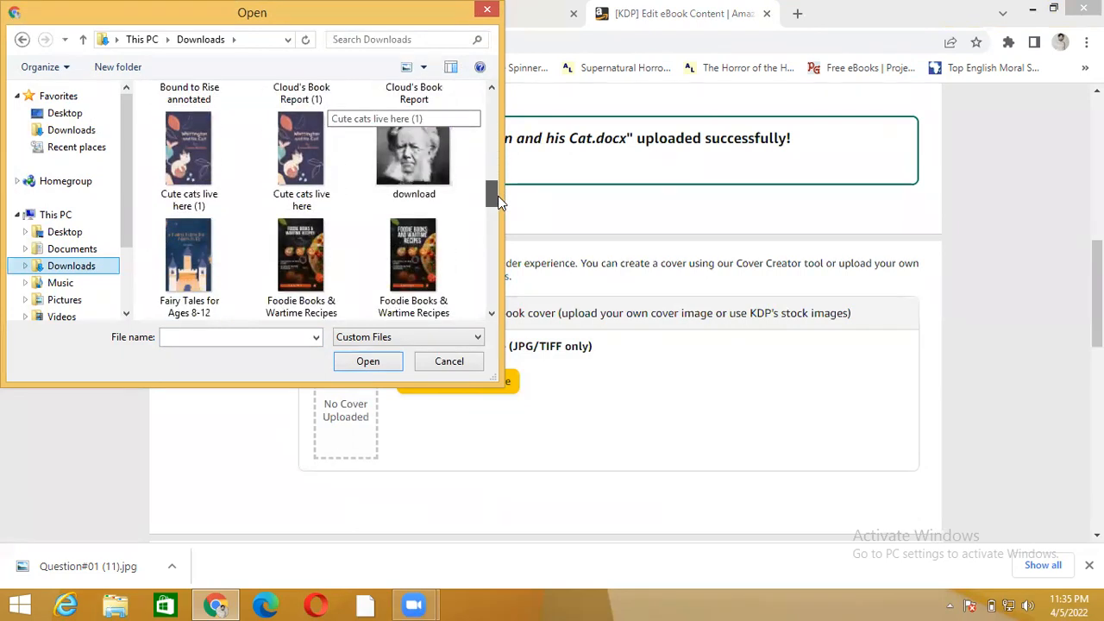
double_click(181, 180)
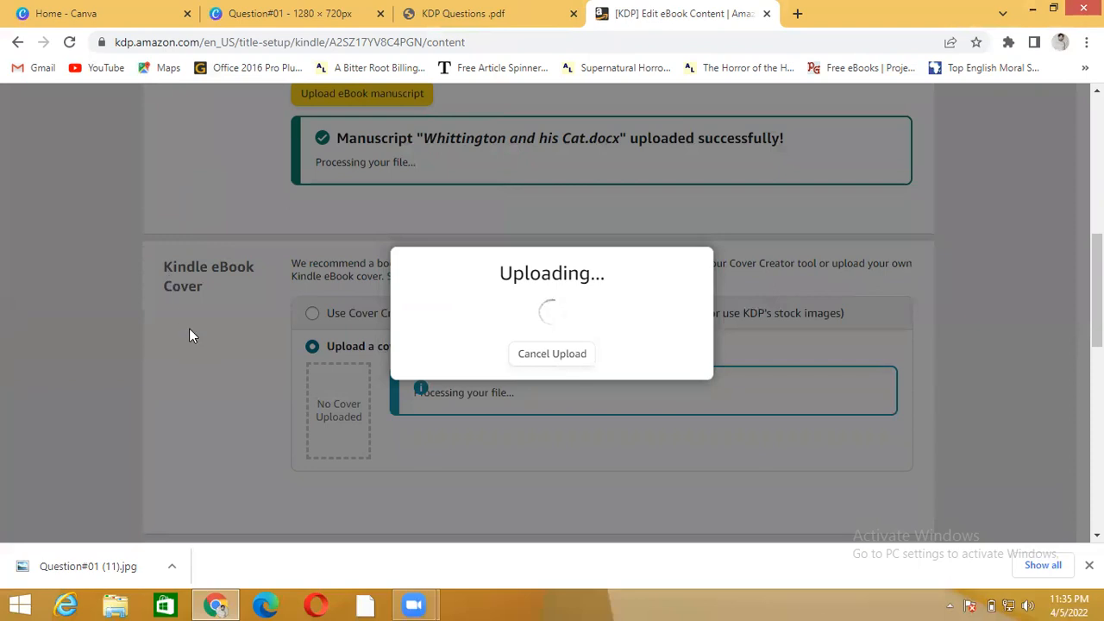
Step: Once the cover finishes processing, Save and Continue to the eBook Pricing page
scroll(218, 377, down, 4)
scroll(219, 377, down, 2)
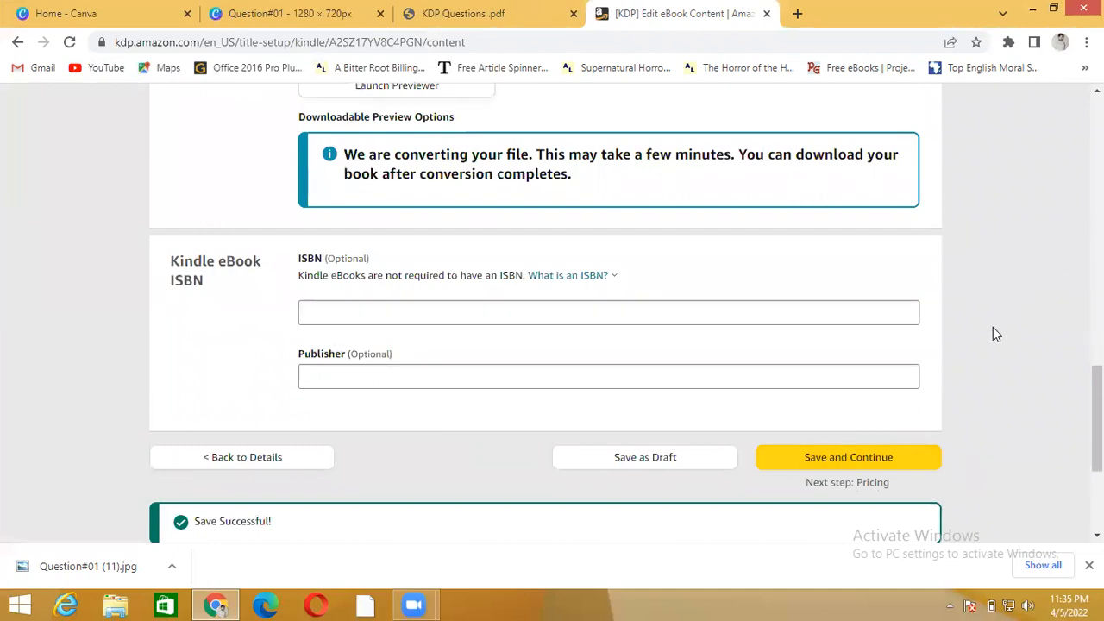
scroll(994, 334, up, 4)
scroll(994, 334, up, 6)
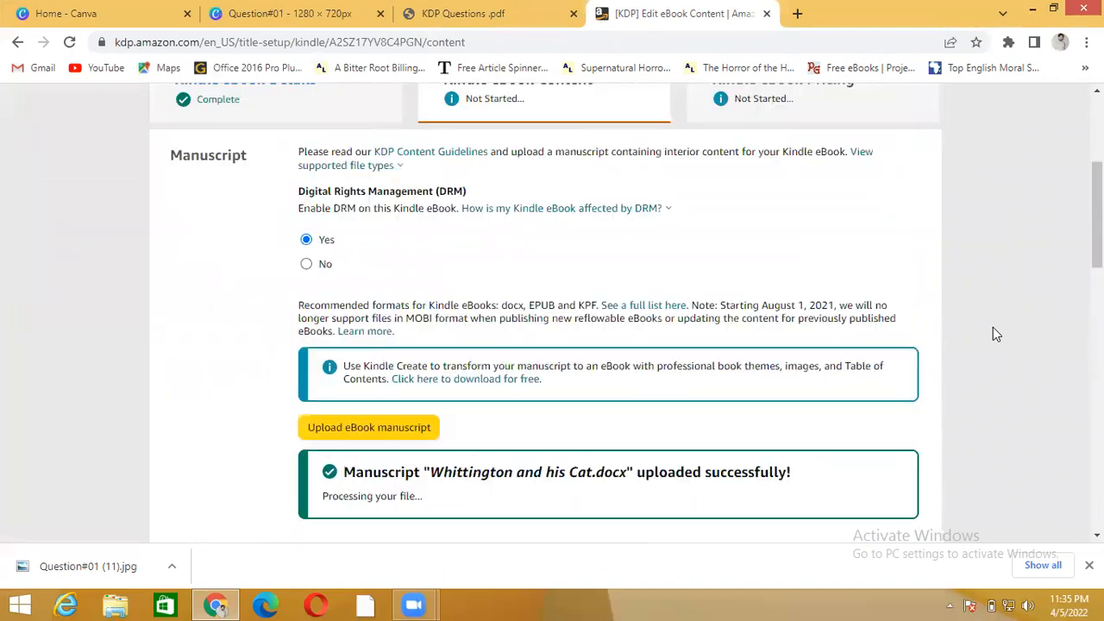
scroll(993, 334, up, 1)
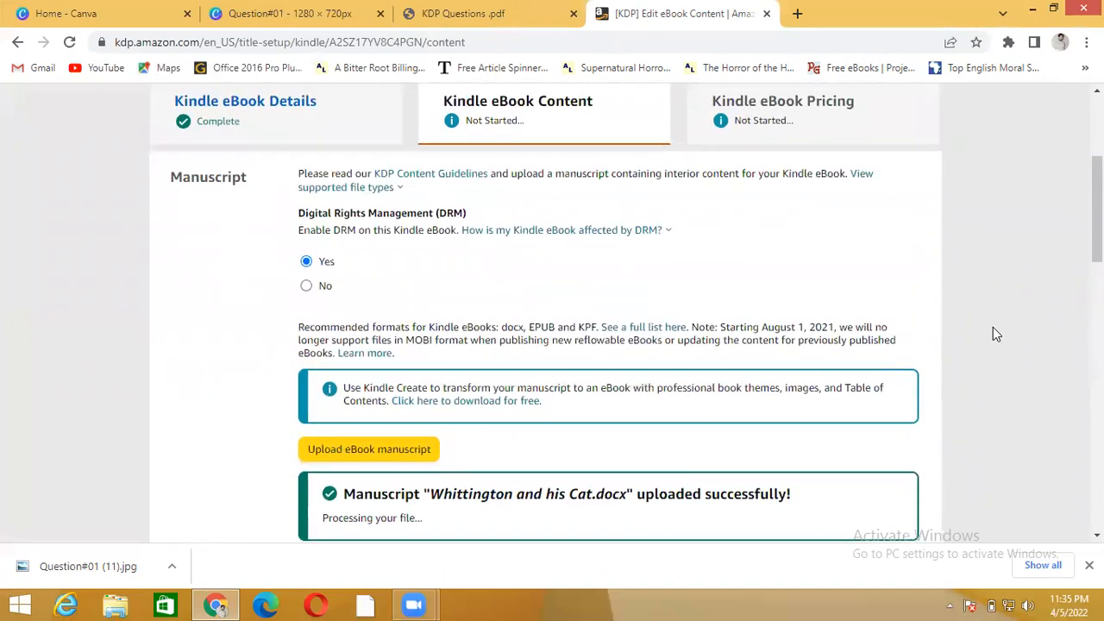
scroll(993, 328, down, 3)
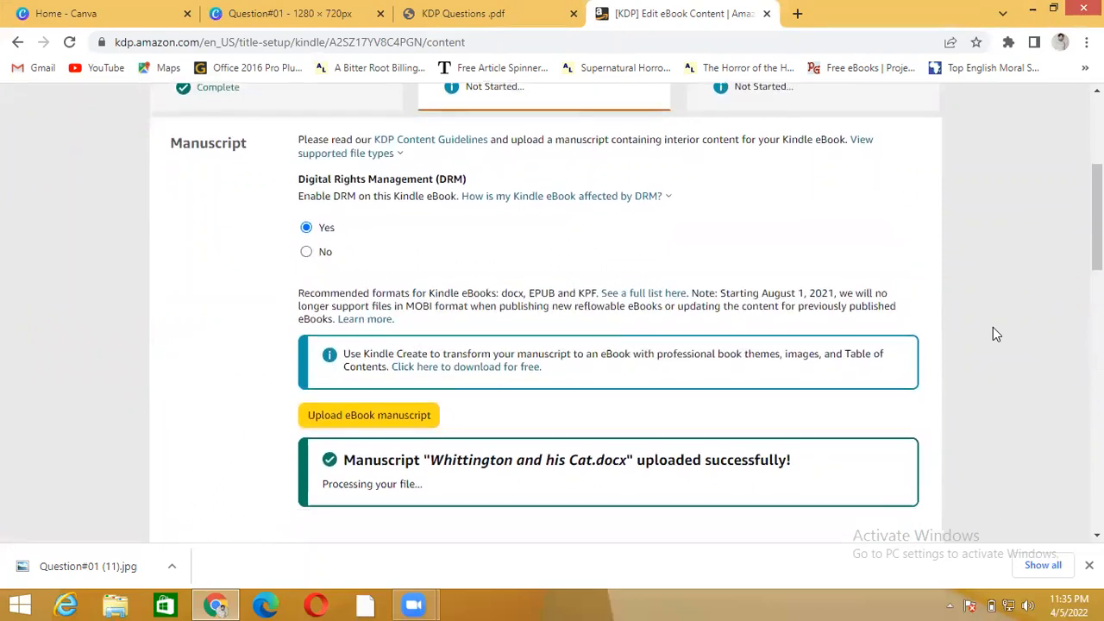
scroll(993, 334, down, 4)
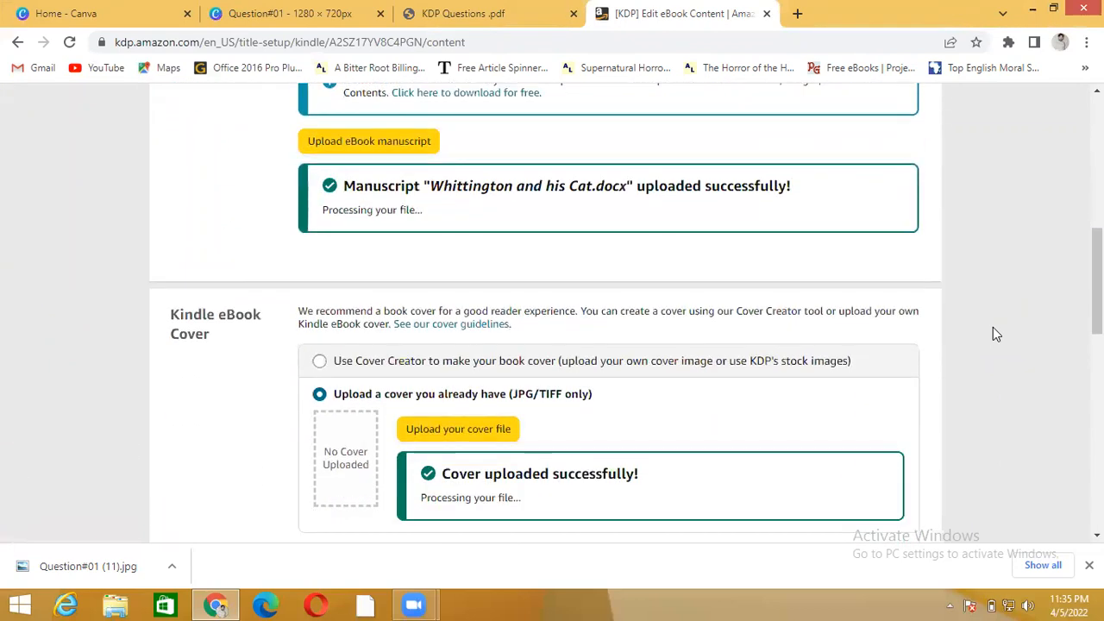
scroll(997, 334, down, 4)
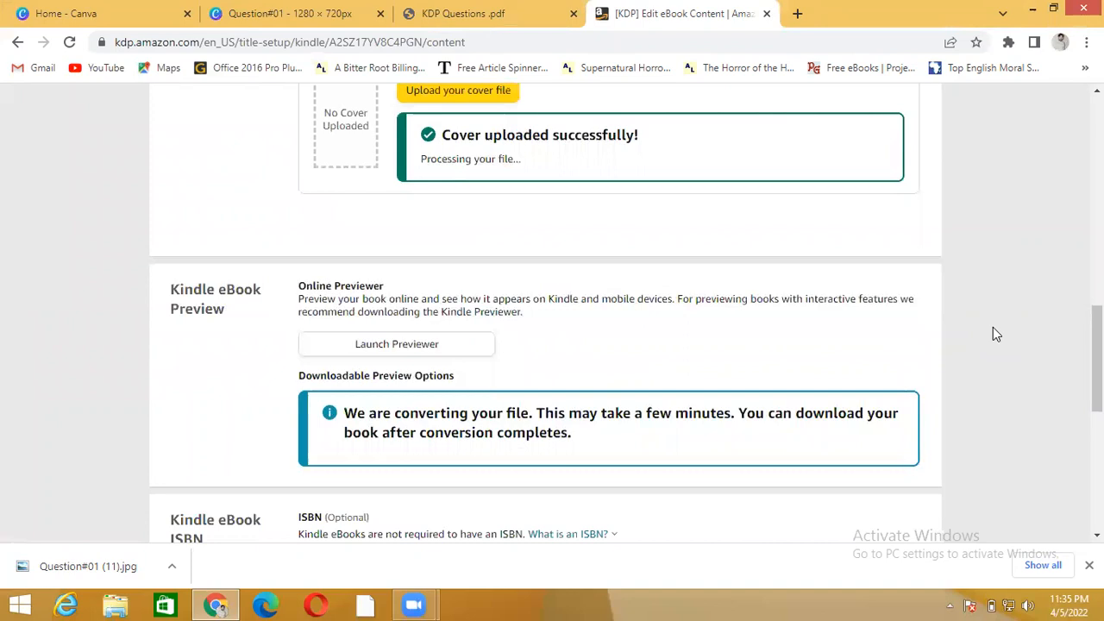
scroll(993, 334, down, 1)
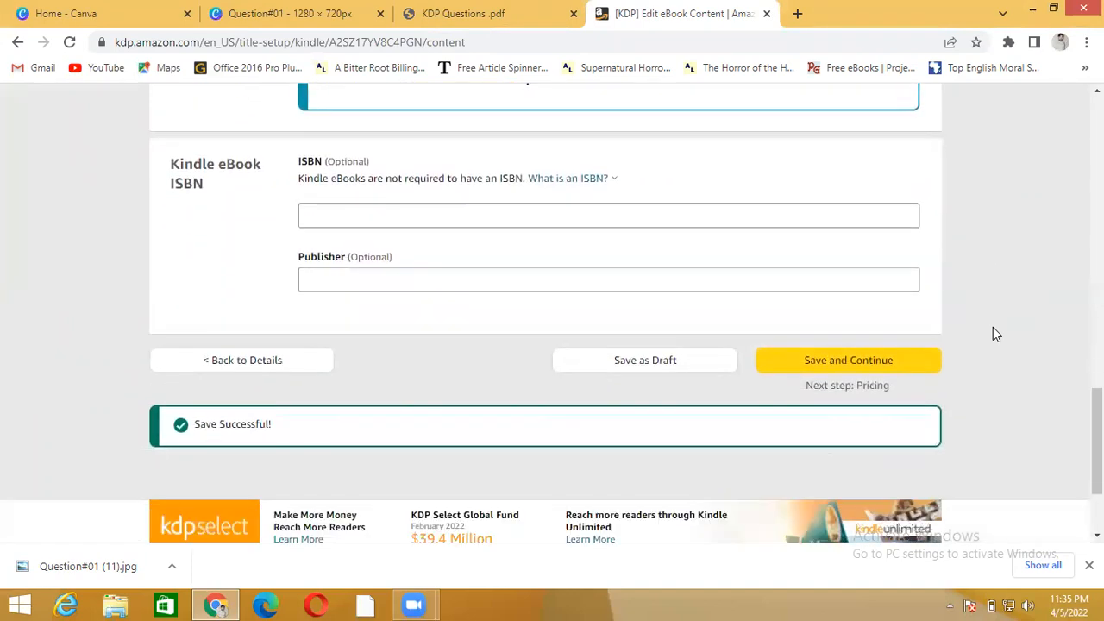
click(897, 363)
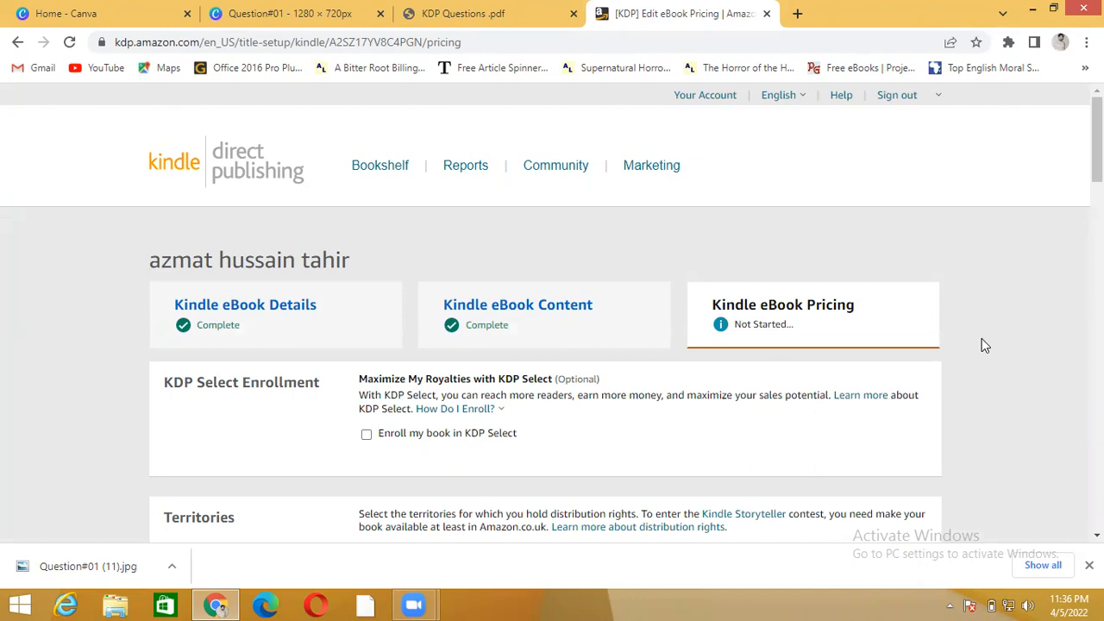
Step: Tick 'Enroll my book in KDP Select' and scroll down to the royalty and pricing section
scroll(985, 345, down, 2)
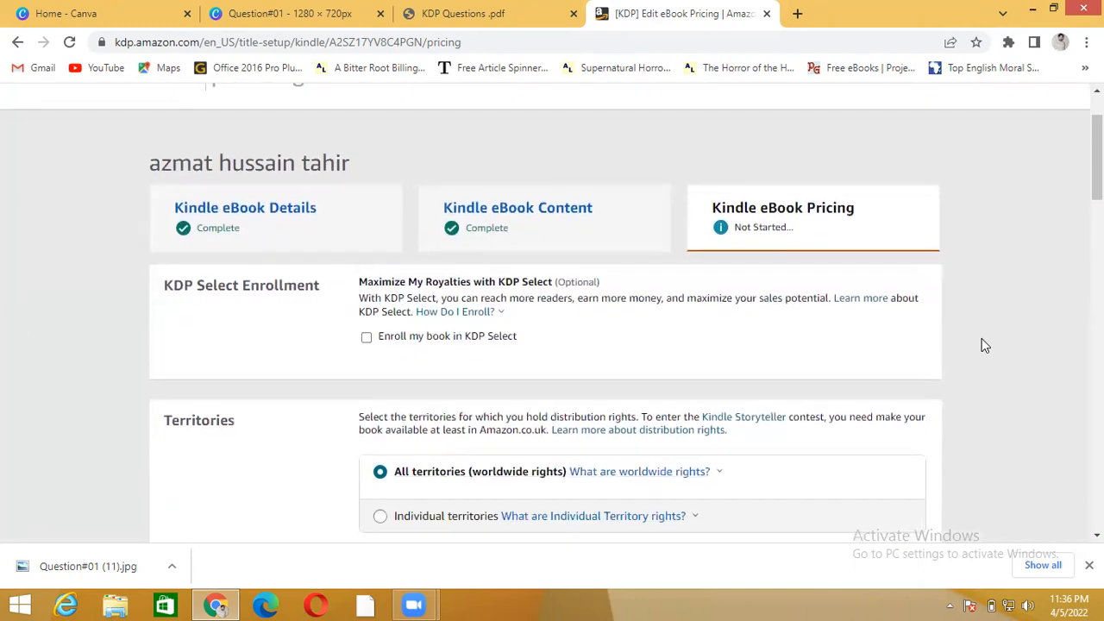
click(396, 344)
scroll(101, 344, down, 1)
scroll(101, 350, down, 2)
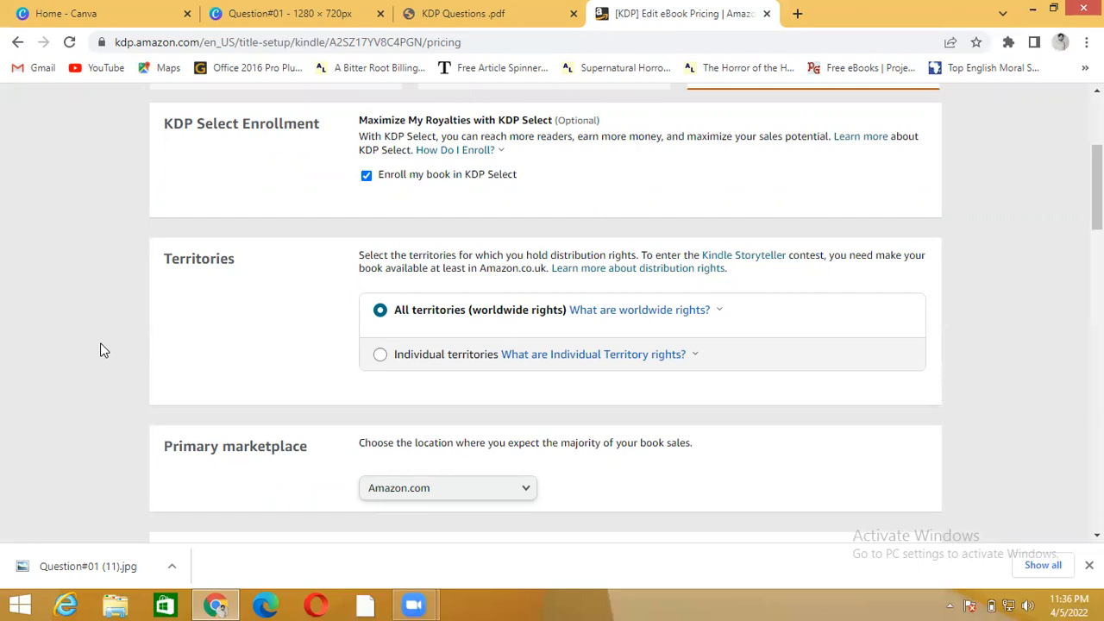
scroll(102, 349, down, 2)
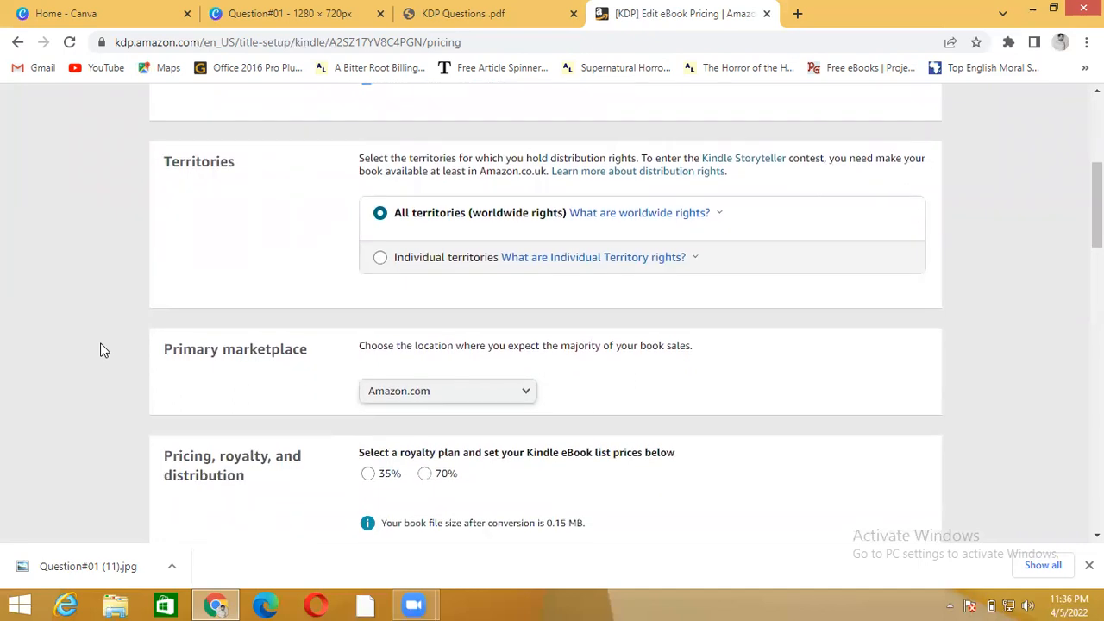
scroll(102, 349, down, 3)
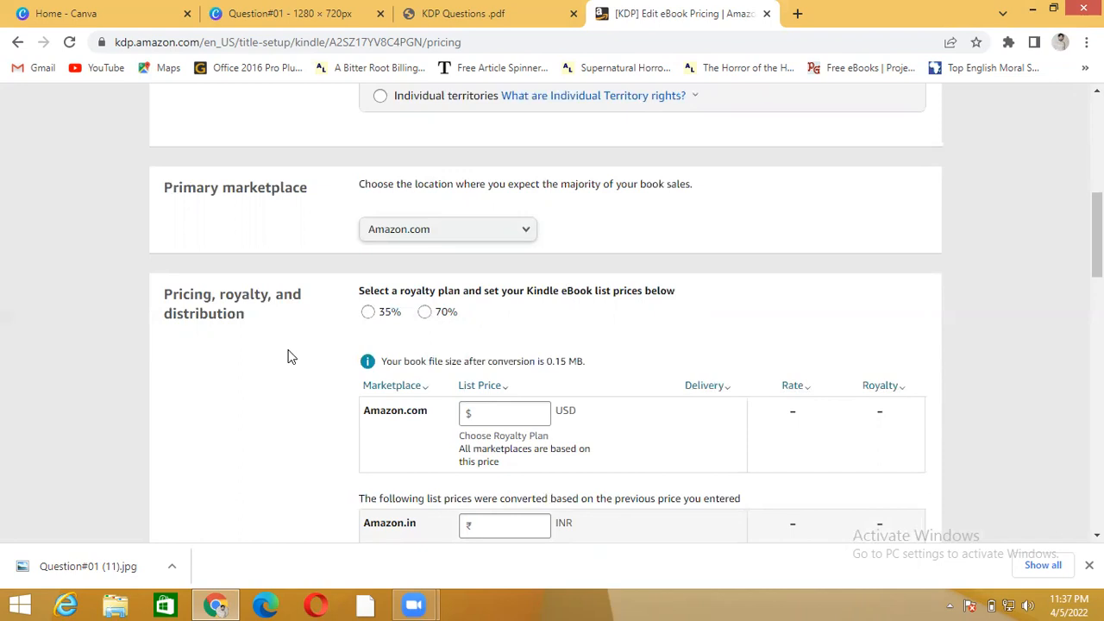
Step: Choose the 35% royalty plan and set a $2.99 Amazon.com list price, then review the converted marketplace prices
click(367, 314)
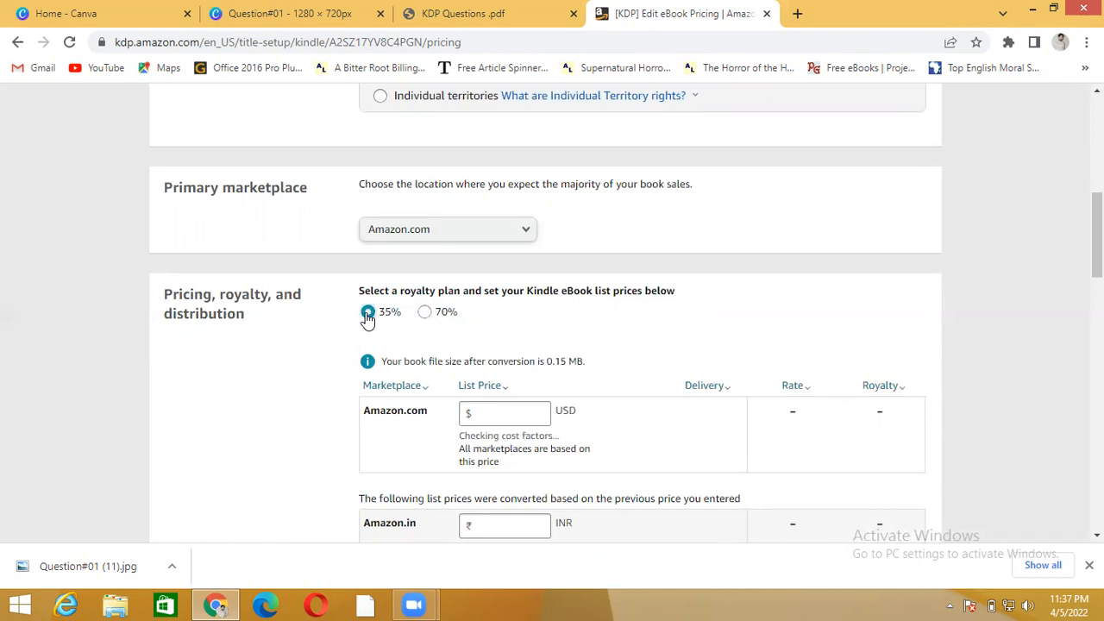
click(512, 420)
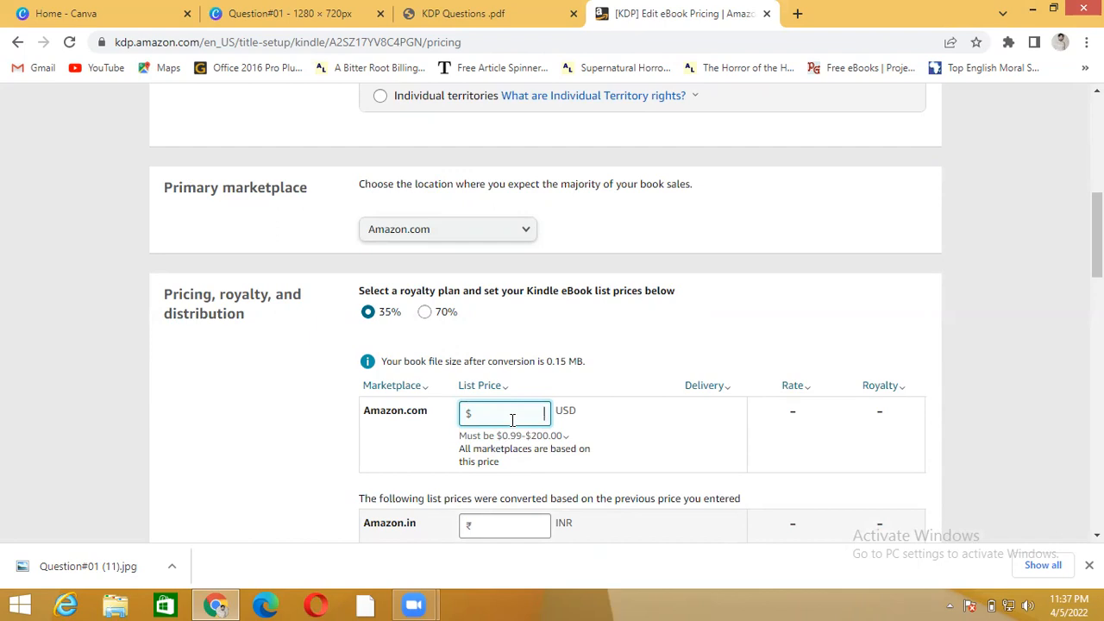
text(2.99)
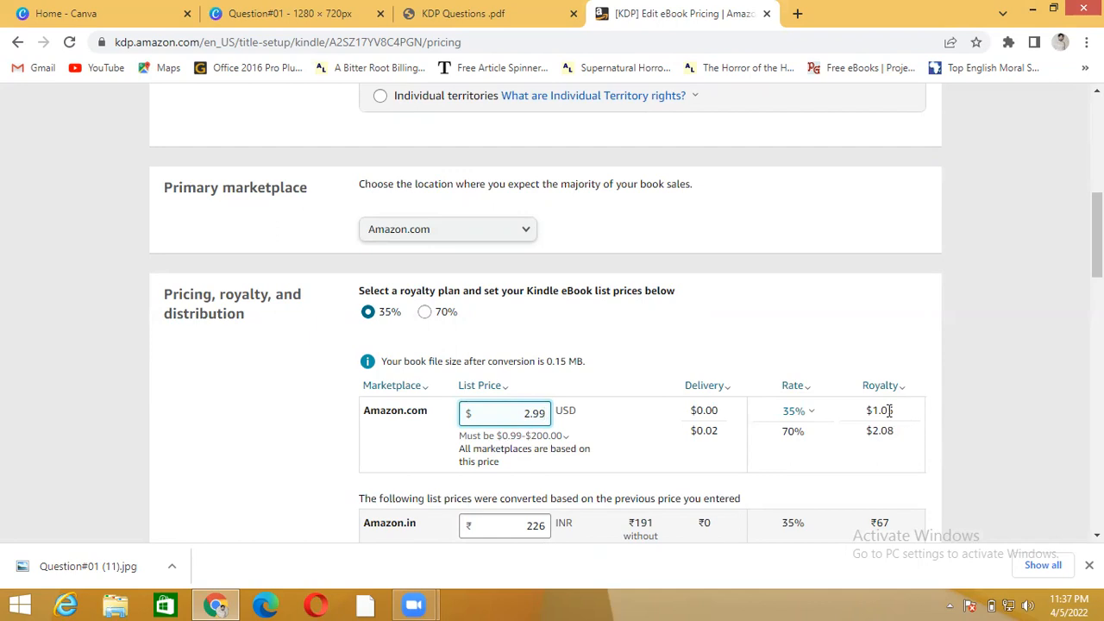
click(967, 375)
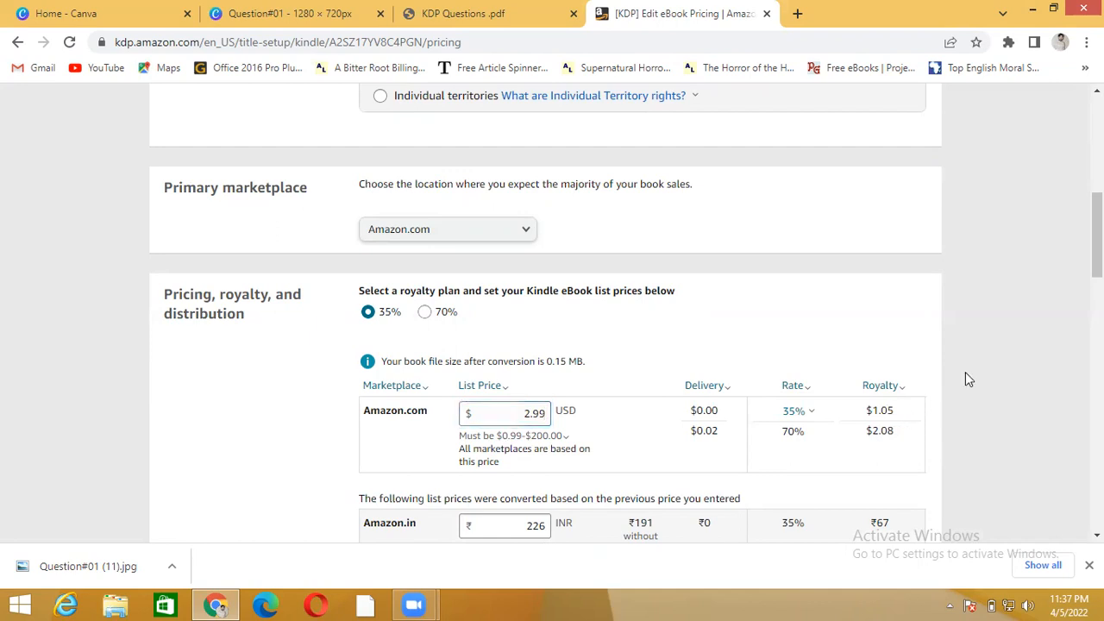
scroll(966, 375, down, 1)
scroll(966, 376, down, 6)
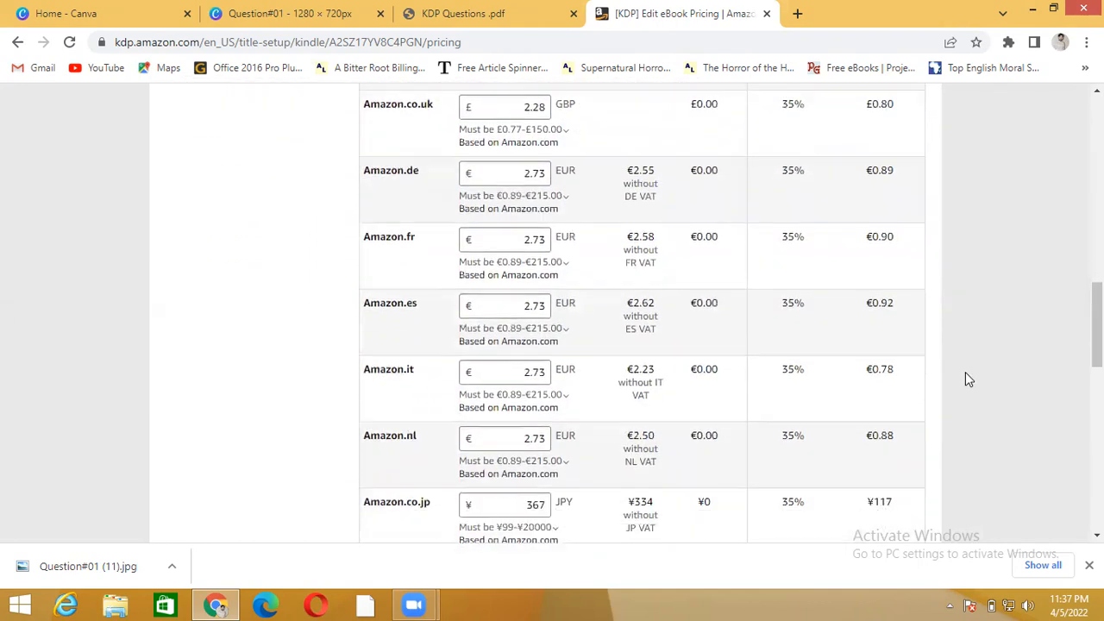
scroll(967, 379, up, 5)
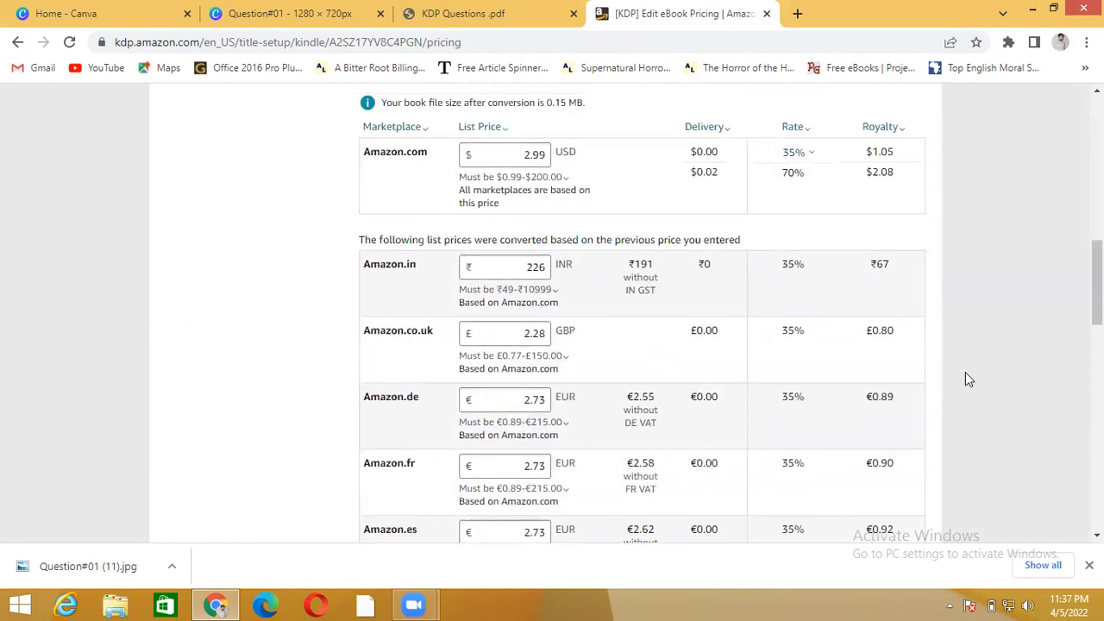
scroll(966, 380, down, 6)
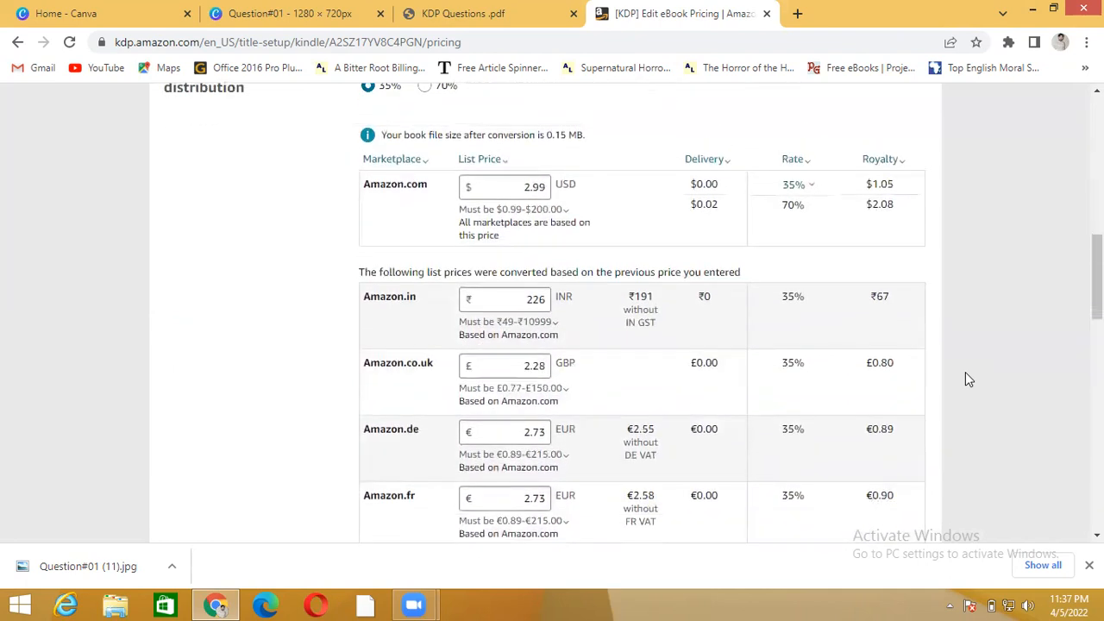
scroll(968, 380, down, 4)
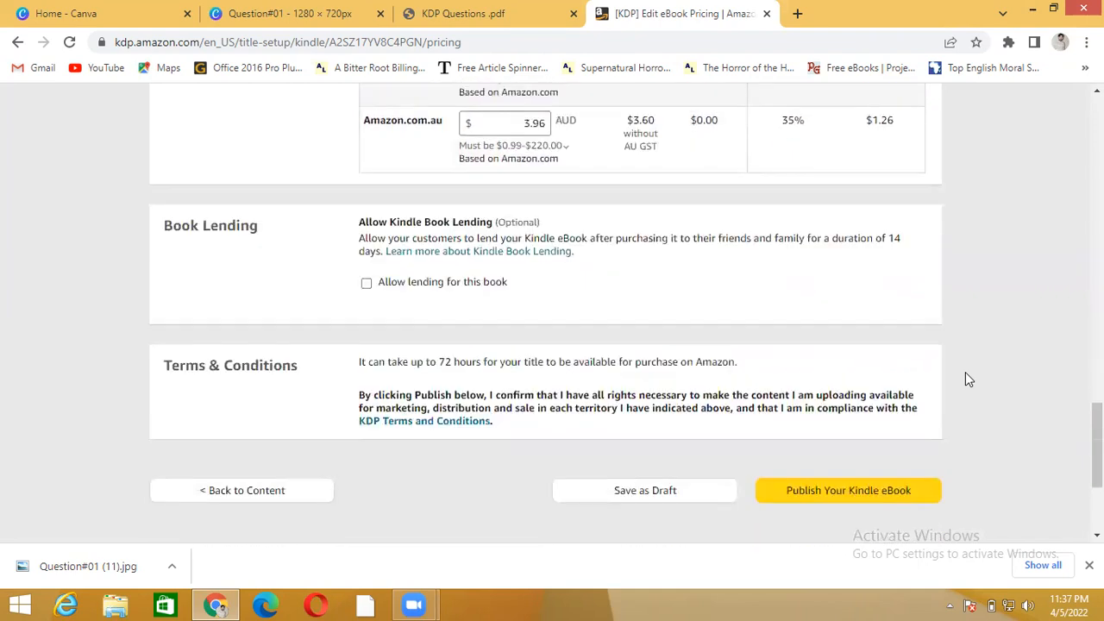
Step: Allow lending for this book and save the pricing settings as a draft
click(422, 286)
click(681, 497)
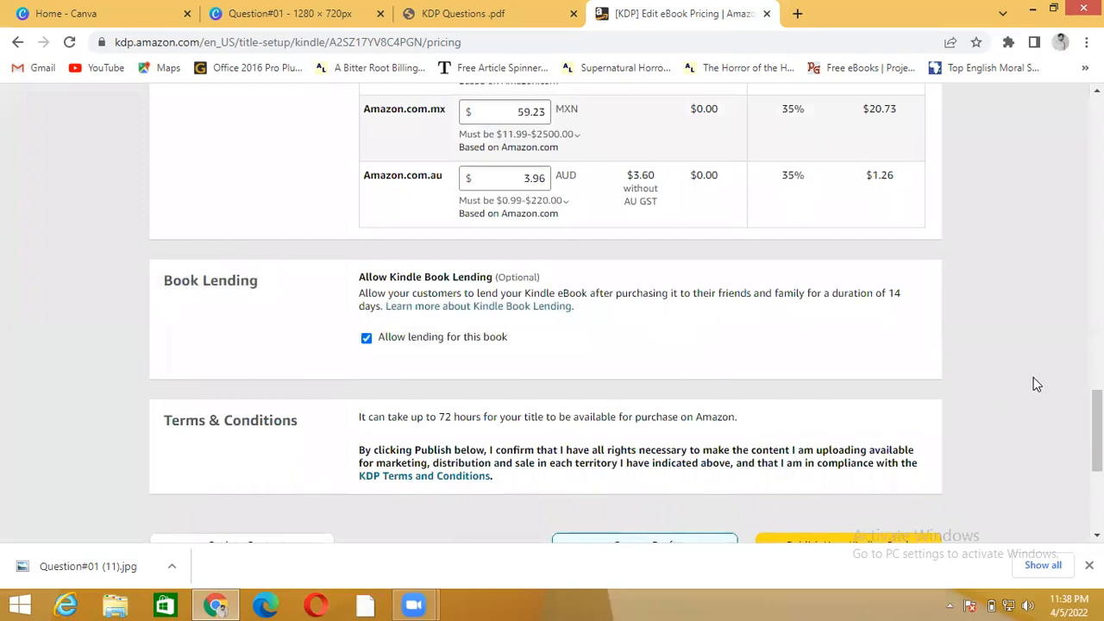
scroll(1096, 431, up, 10)
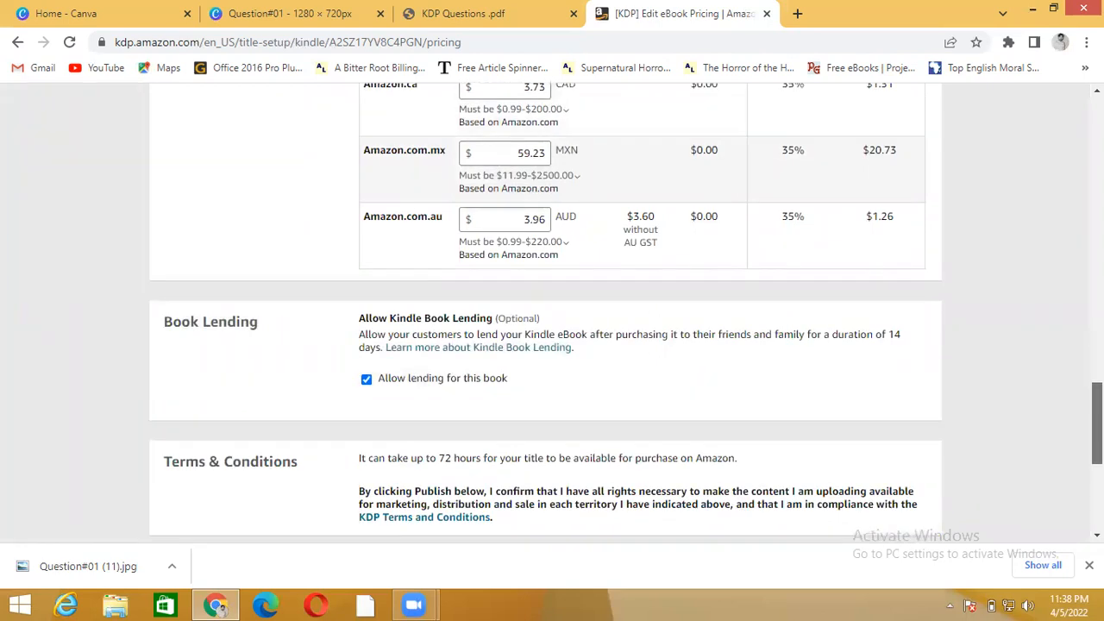
scroll(626, 314, up, 5)
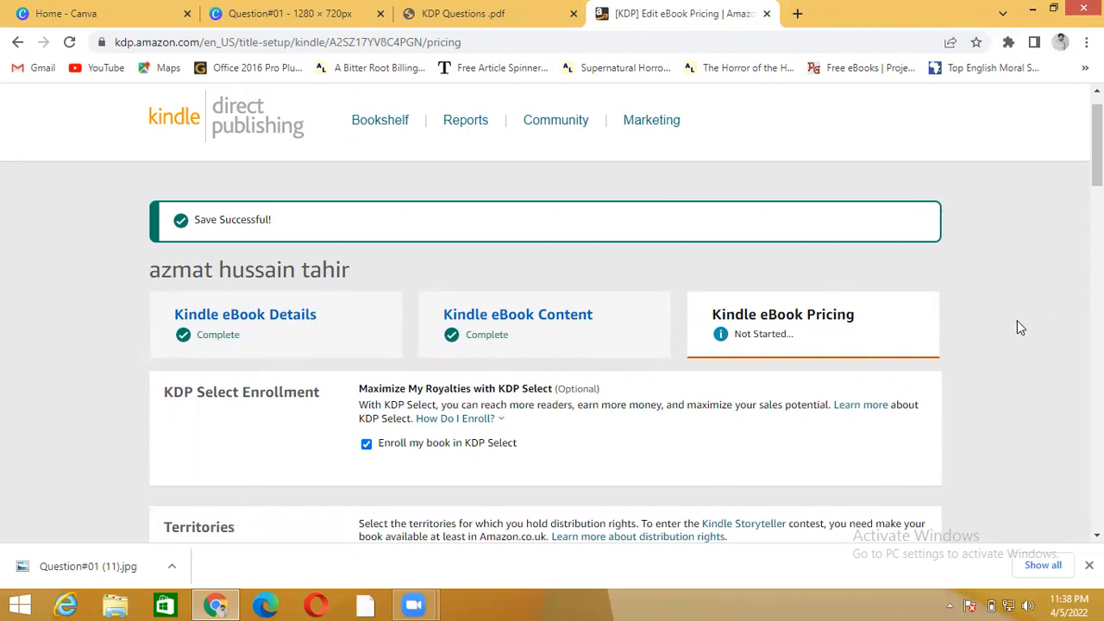
Step: Scroll back to the top of the Pricing page and return to the Kindle eBook Content card
scroll(1019, 327, down, 1)
scroll(1018, 323, down, 5)
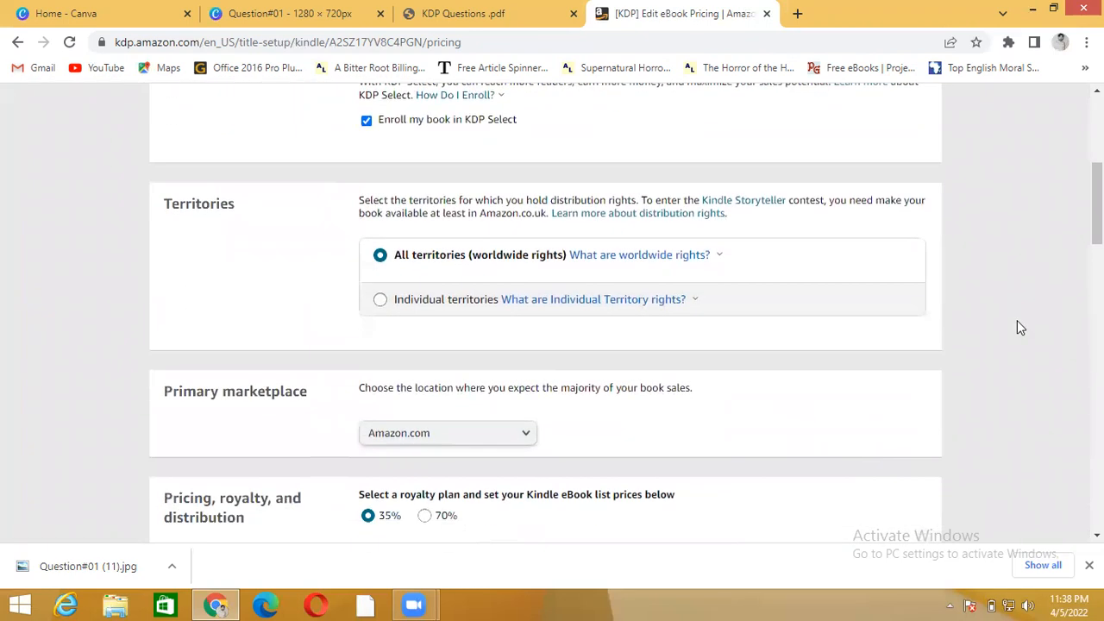
scroll(1020, 327, up, 2)
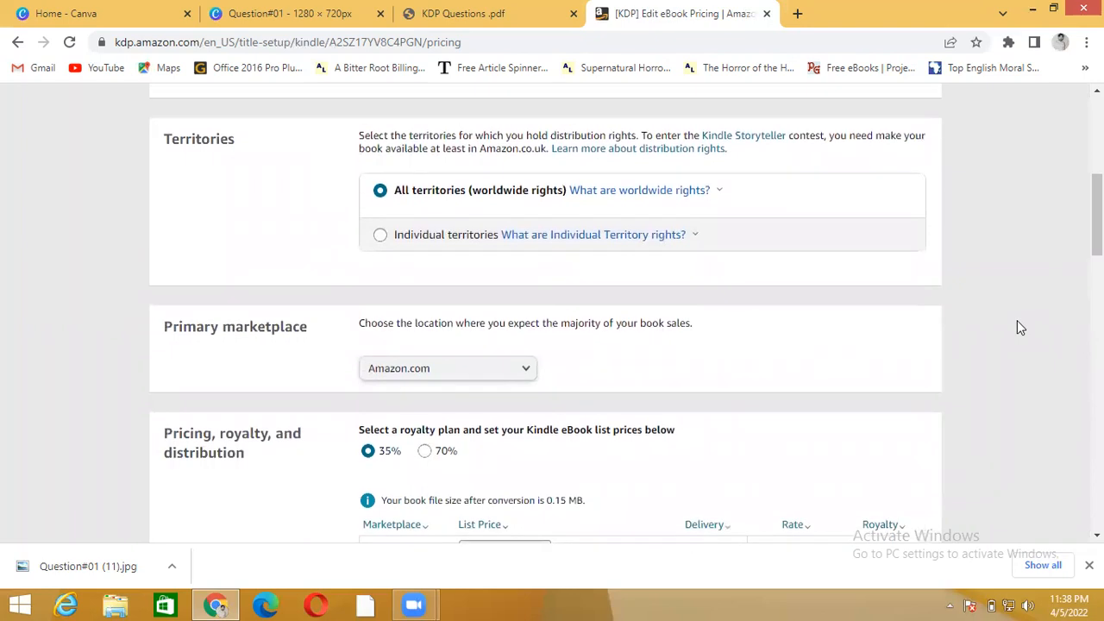
scroll(1019, 327, up, 1)
scroll(1019, 327, down, 4)
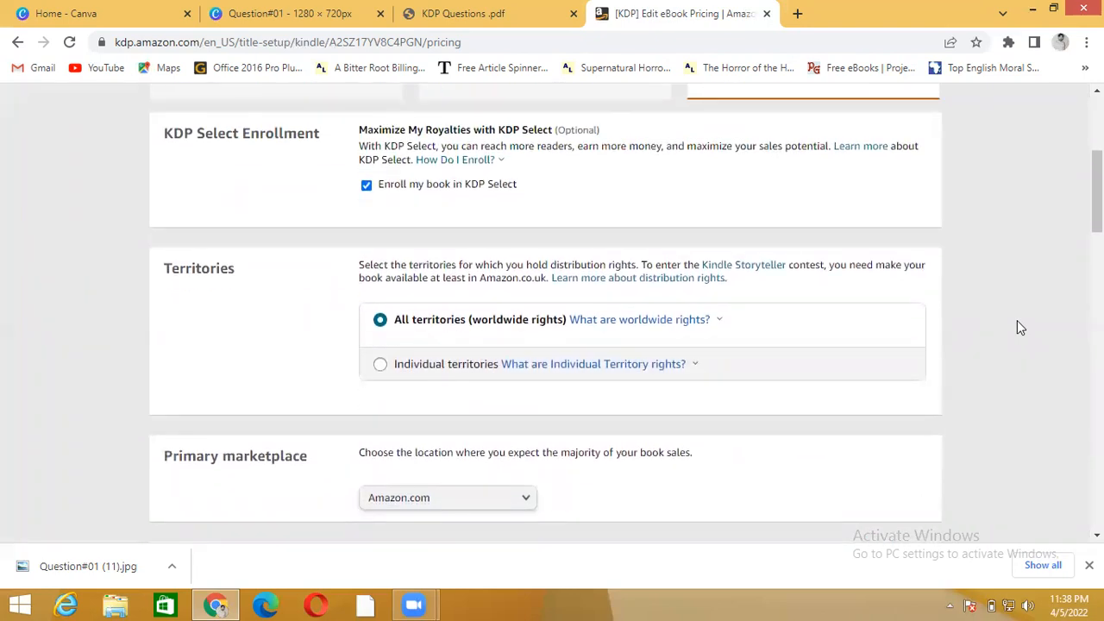
scroll(1017, 327, down, 2)
scroll(1017, 327, down, 1)
scroll(1017, 327, up, 1)
scroll(1017, 328, up, 8)
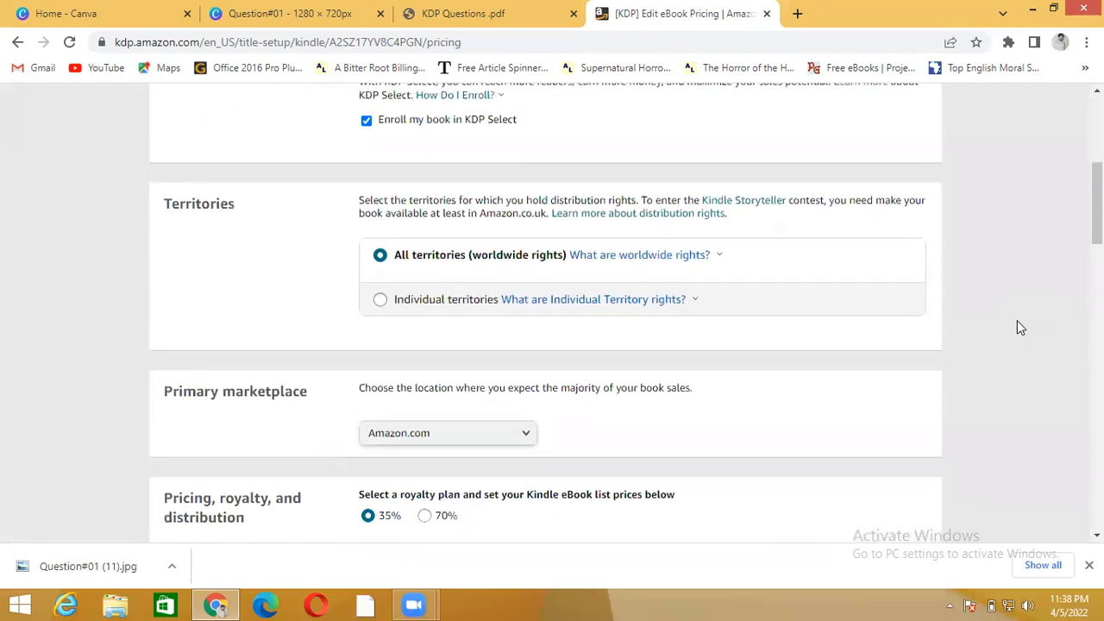
click(534, 301)
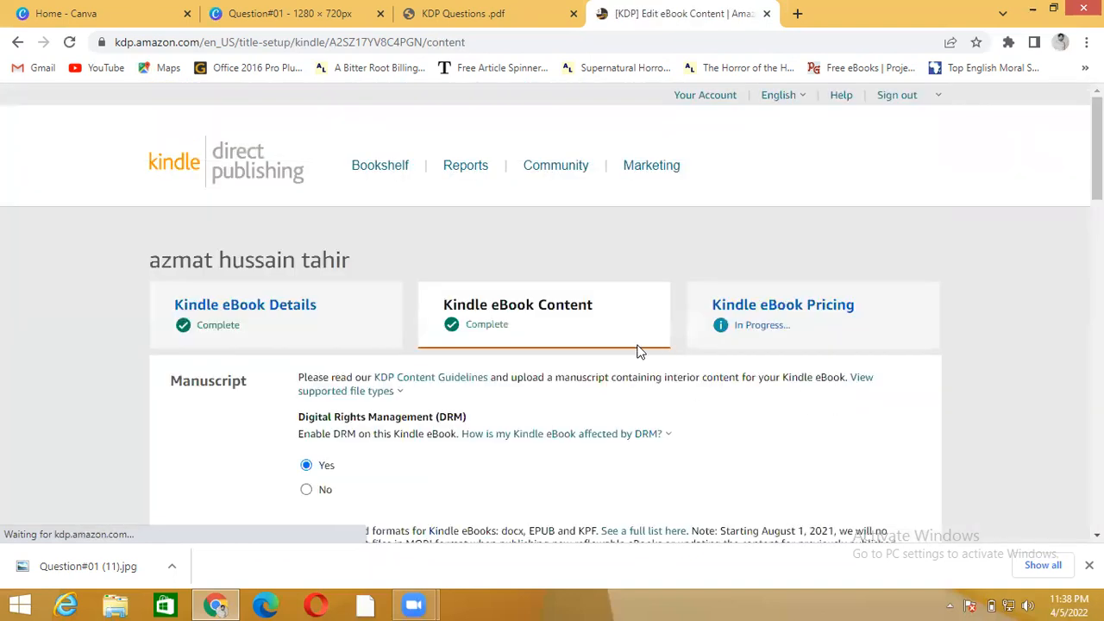
Step: Read the DRM note, review the uploaded manuscript and cover, then return to the Canva Question#01 tab
click(659, 435)
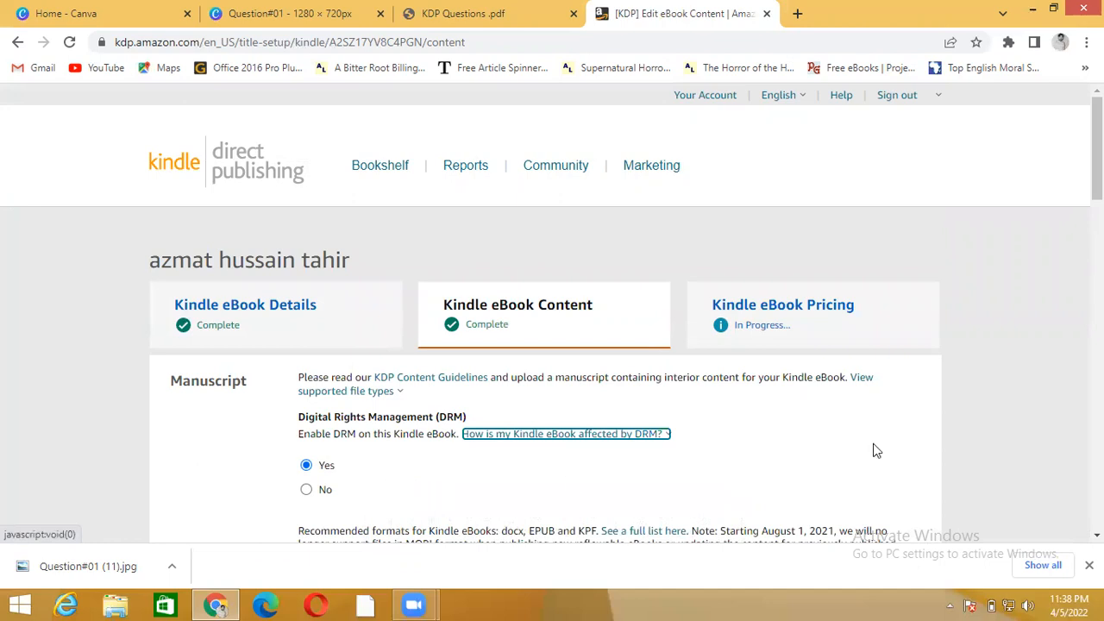
click(1008, 378)
scroll(1009, 379, down, 2)
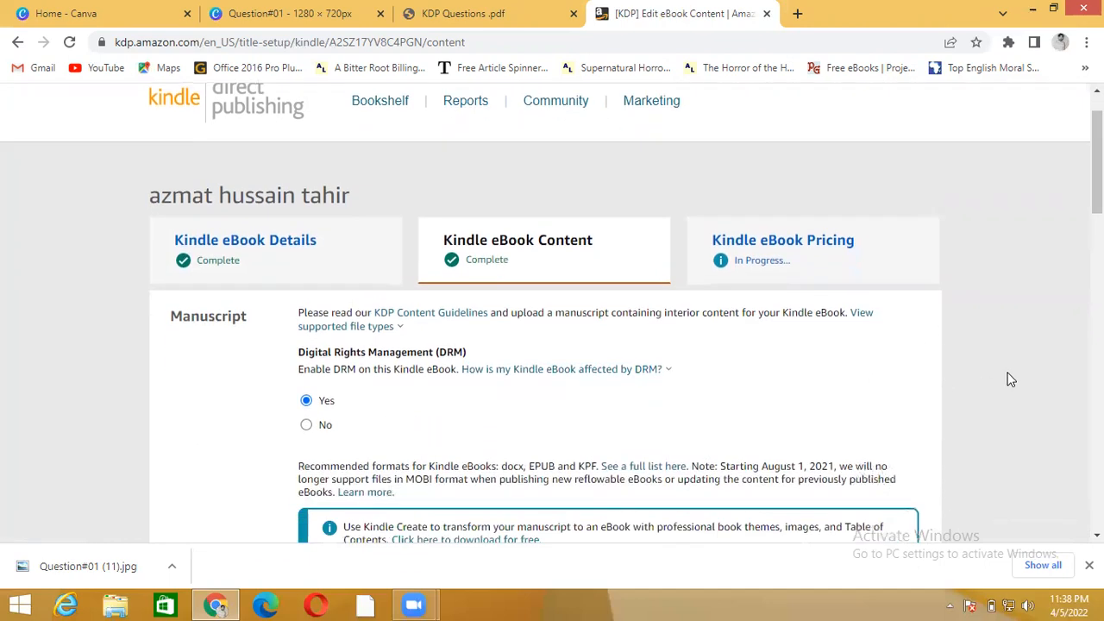
scroll(1010, 380, down, 1)
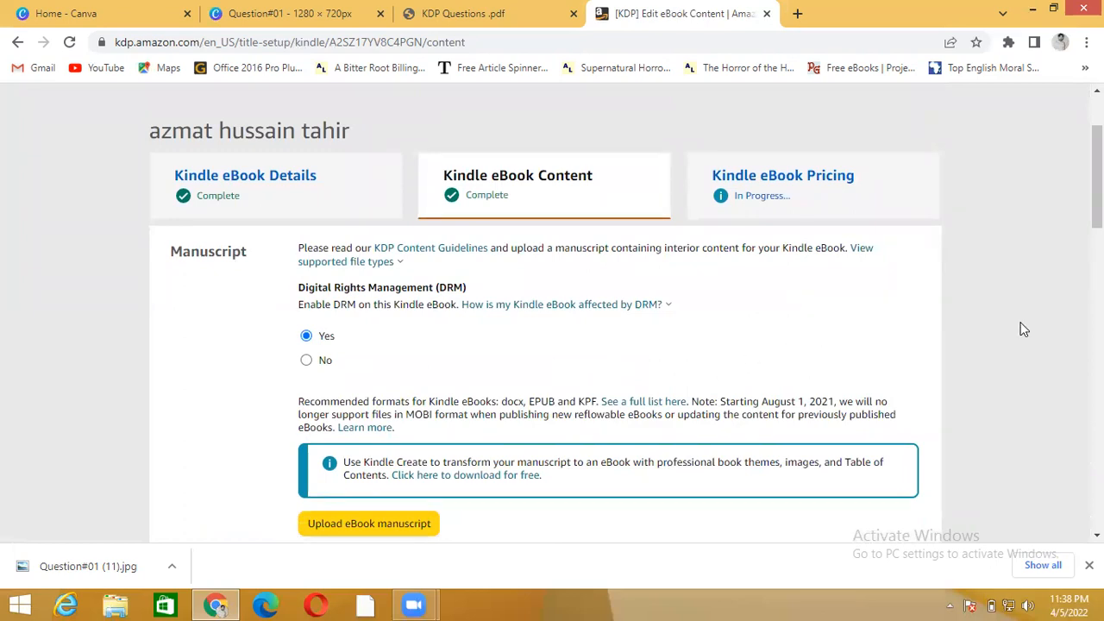
scroll(1020, 328, down, 3)
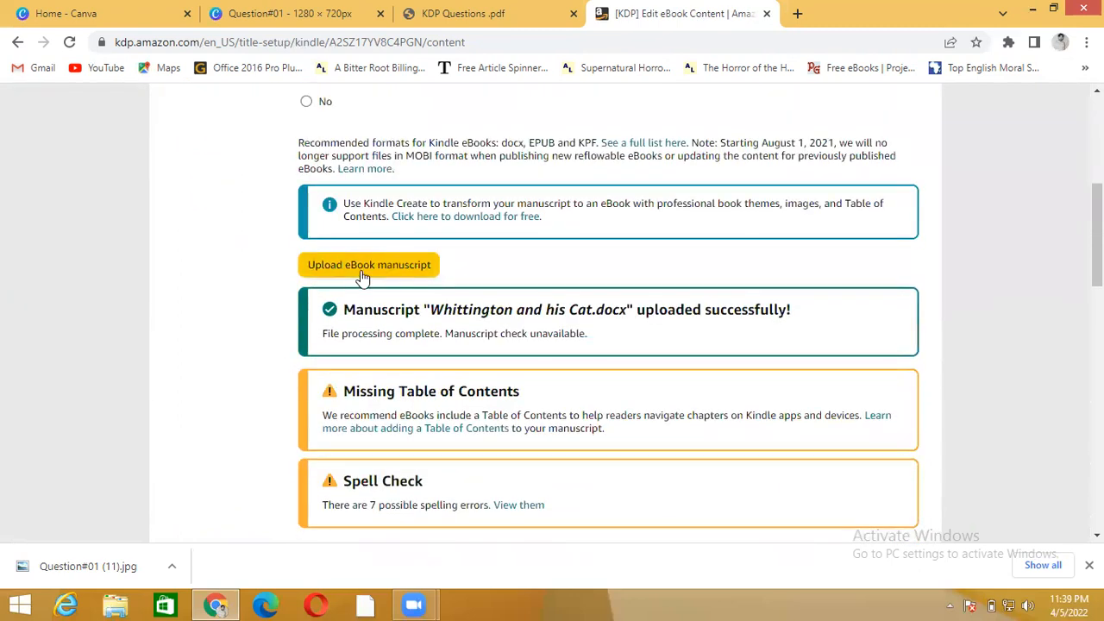
scroll(362, 276, down, 6)
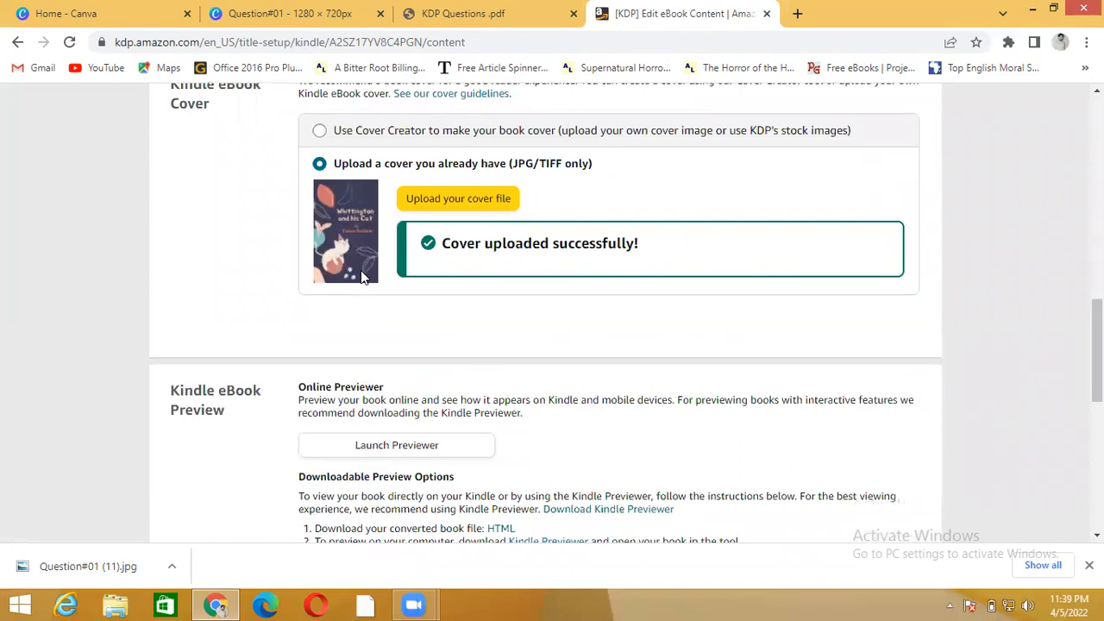
scroll(362, 277, down, 1)
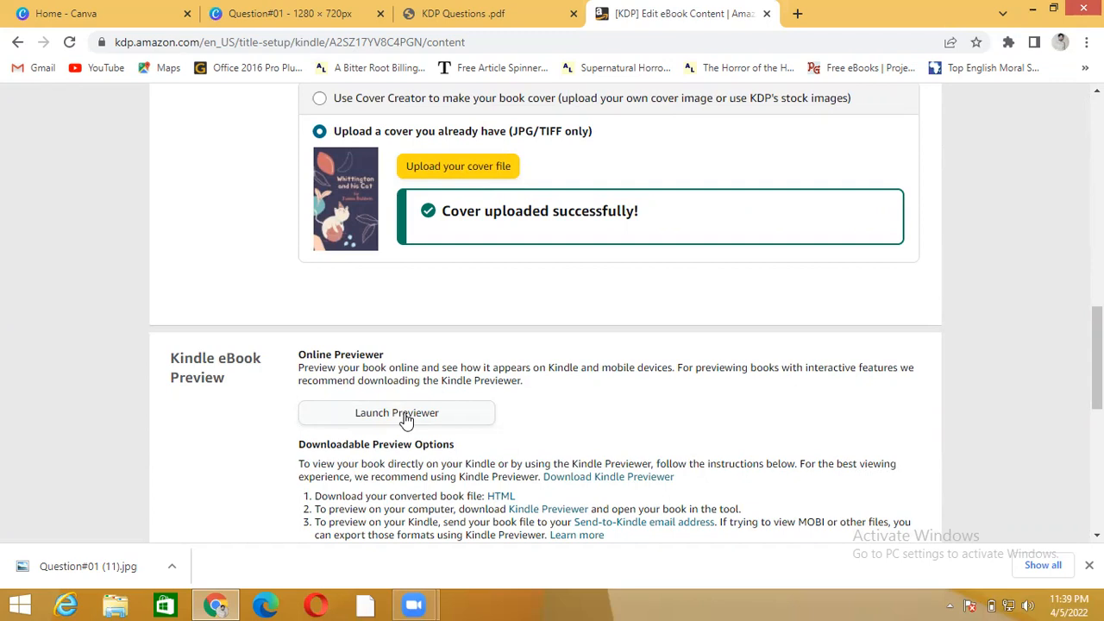
scroll(405, 420, down, 1)
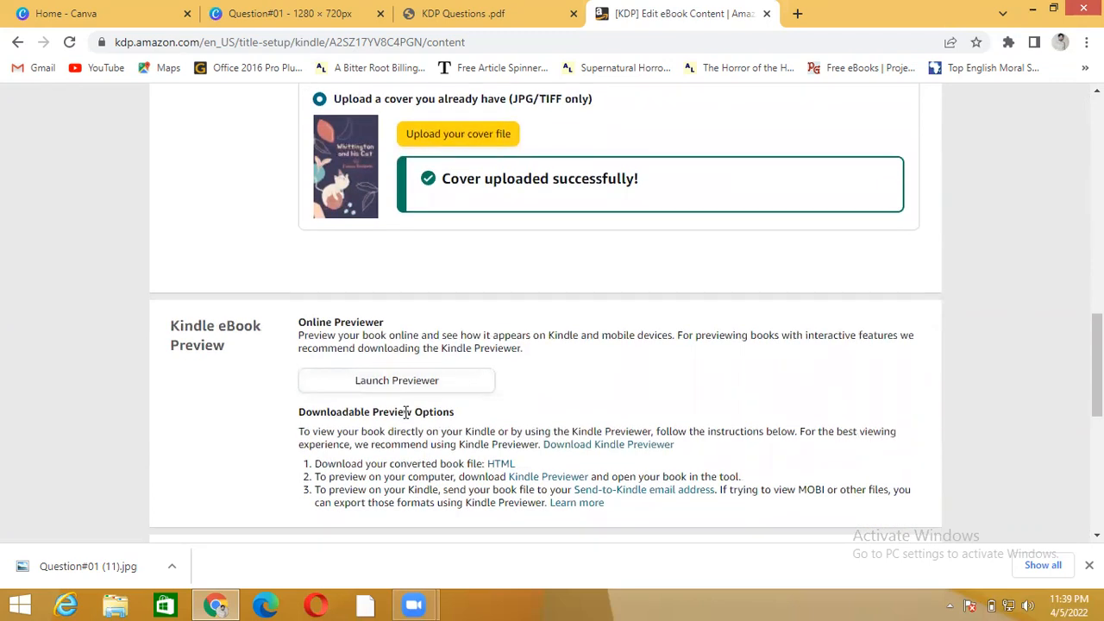
scroll(406, 414, up, 10)
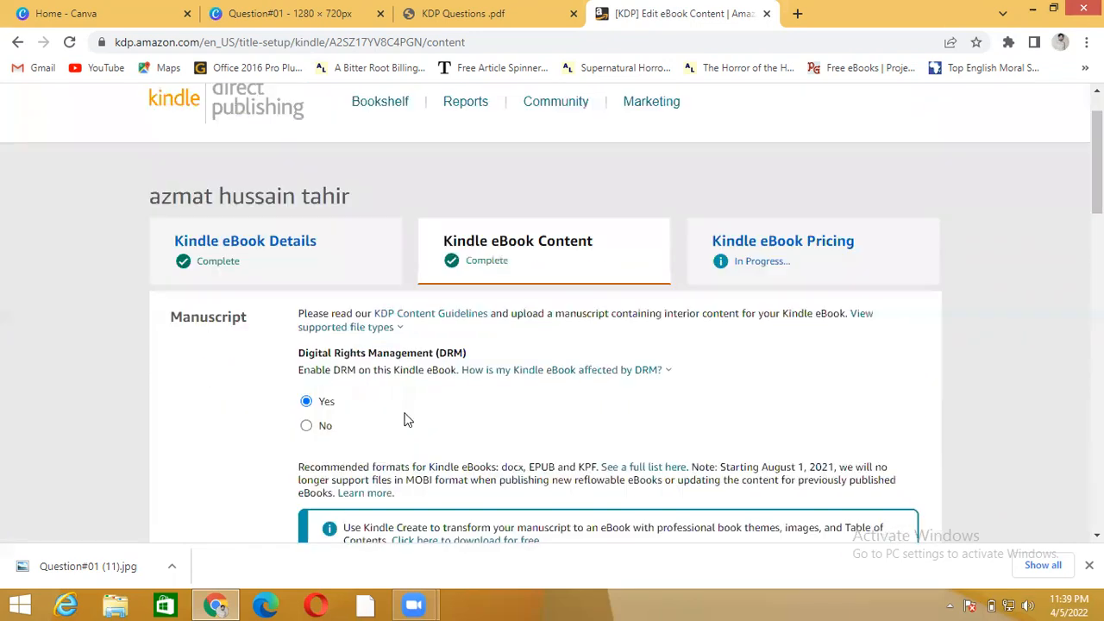
scroll(407, 420, down, 5)
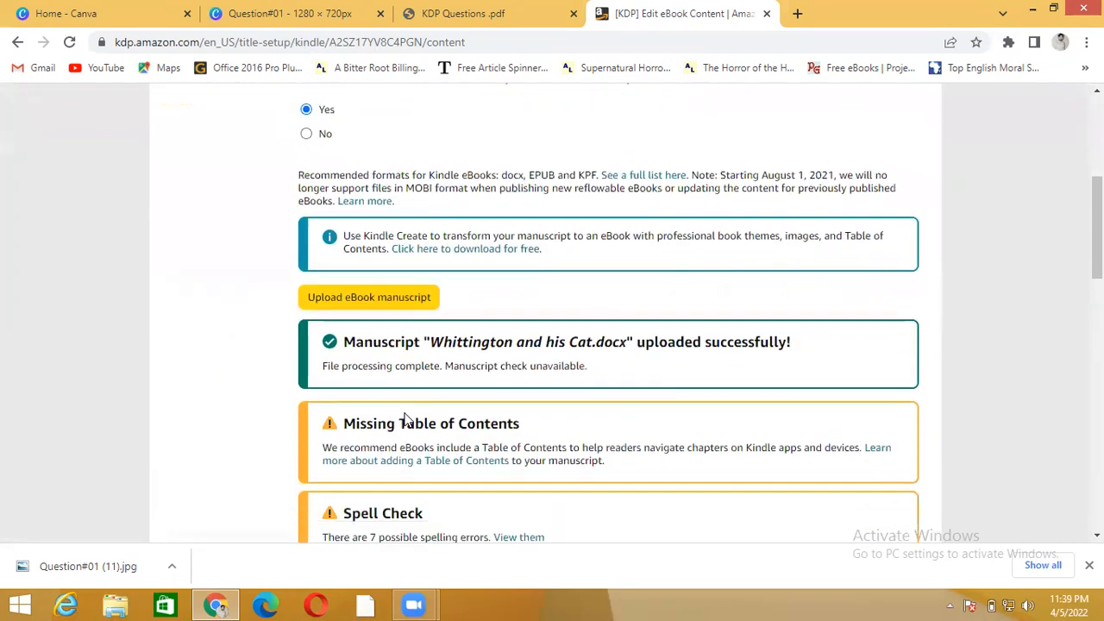
scroll(406, 414, down, 5)
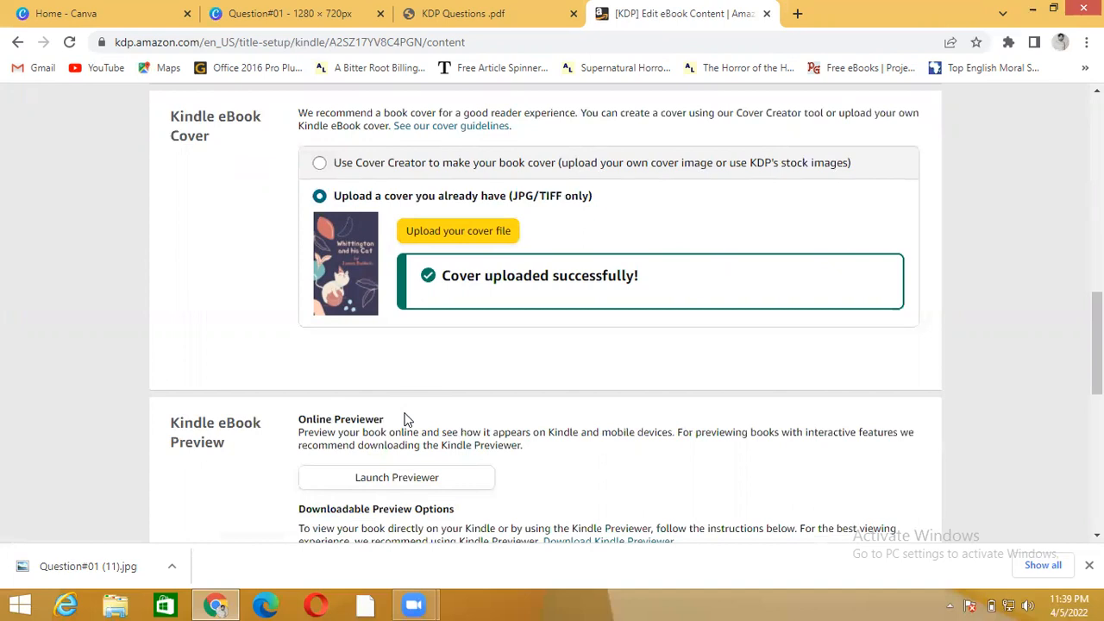
click(293, 11)
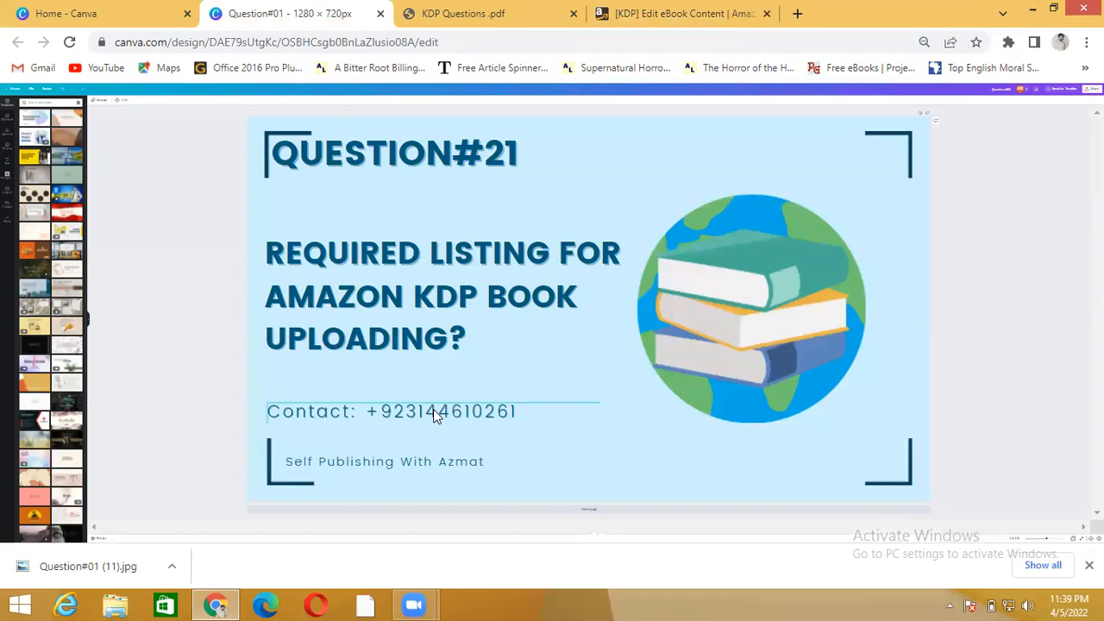